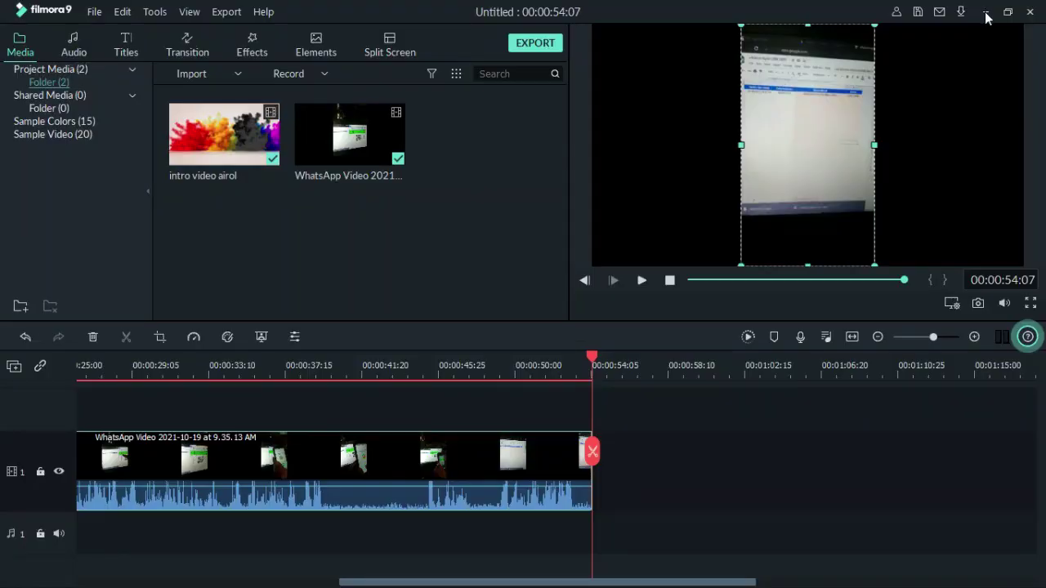
# - Switch to Google Drive in the browser and download SKP1UBK.aia from the Aplikasi e-Hadir folder
pyautogui.click(986, 13)
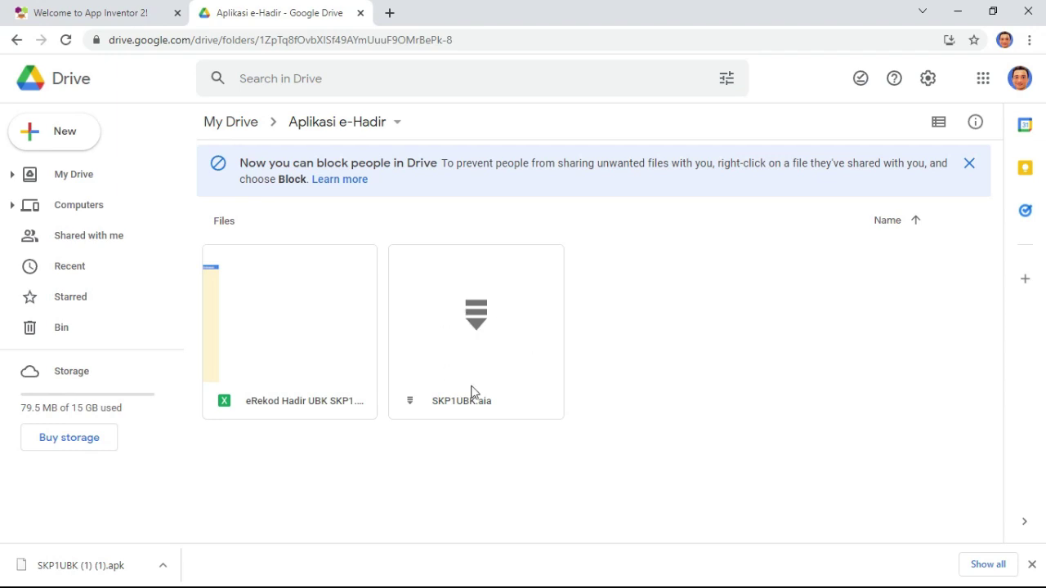
pyautogui.click(313, 403)
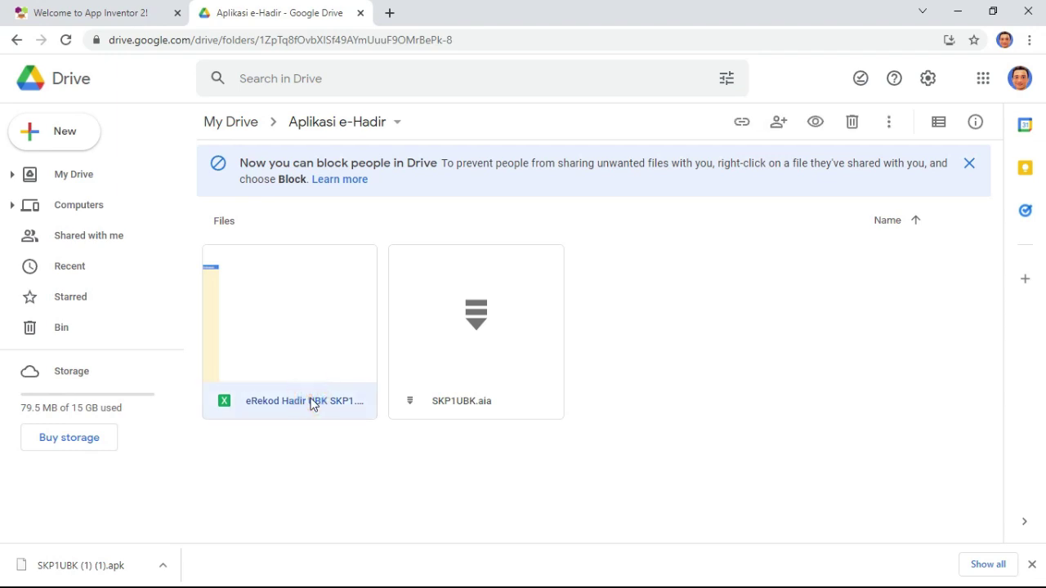
pyautogui.rightClick(313, 404)
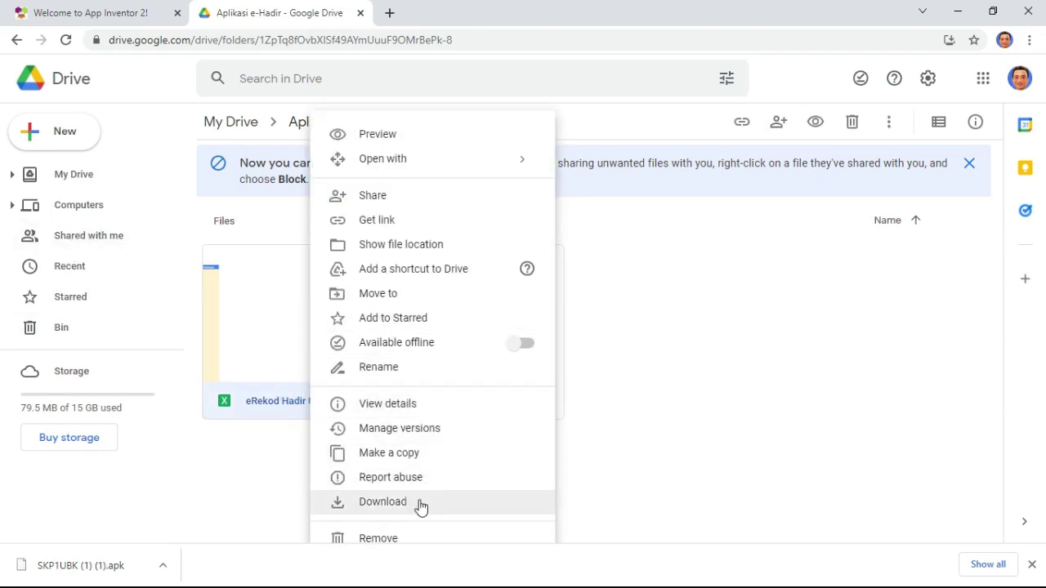
pyautogui.click(649, 449)
pyautogui.rightClick(478, 386)
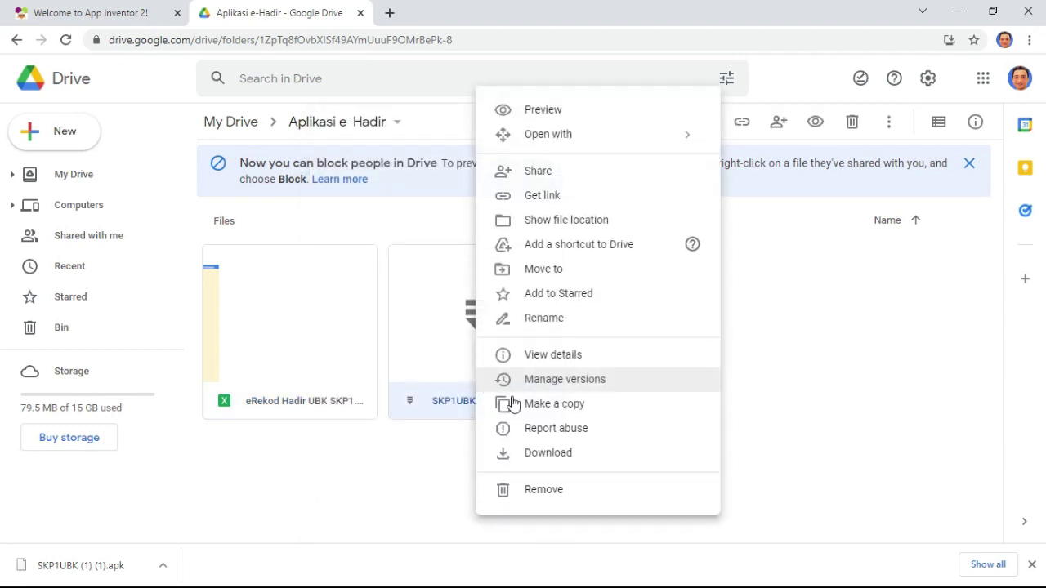
pyautogui.click(581, 459)
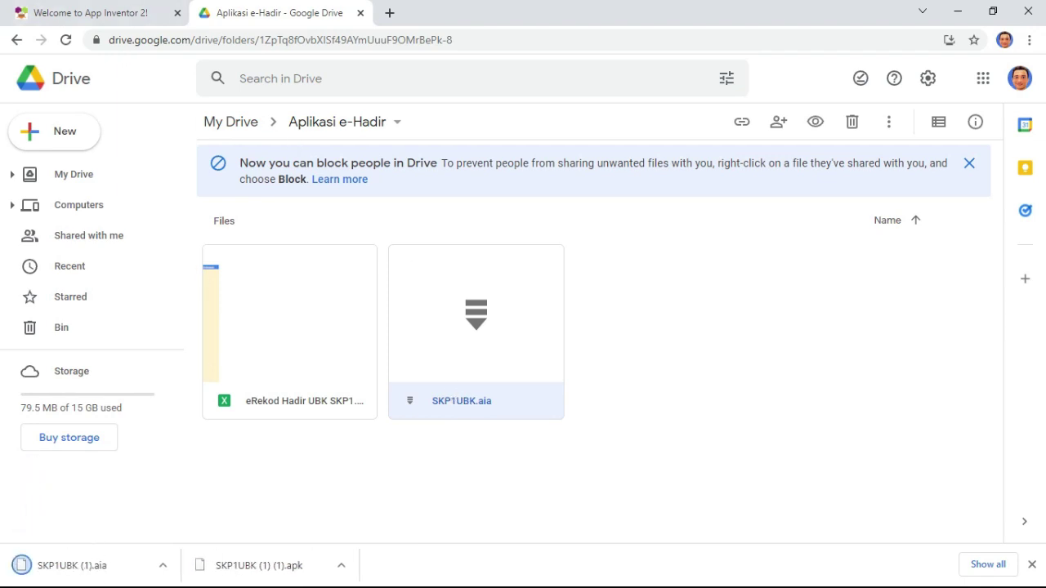
pyautogui.click(285, 469)
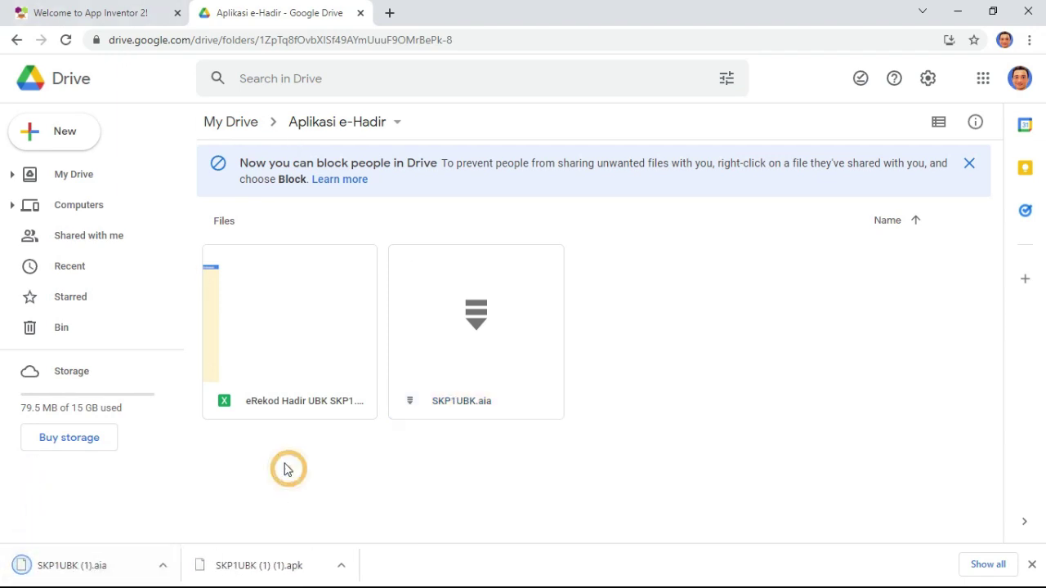
# - Go to My Drive and check which Google account is signed in
pyautogui.click(297, 406)
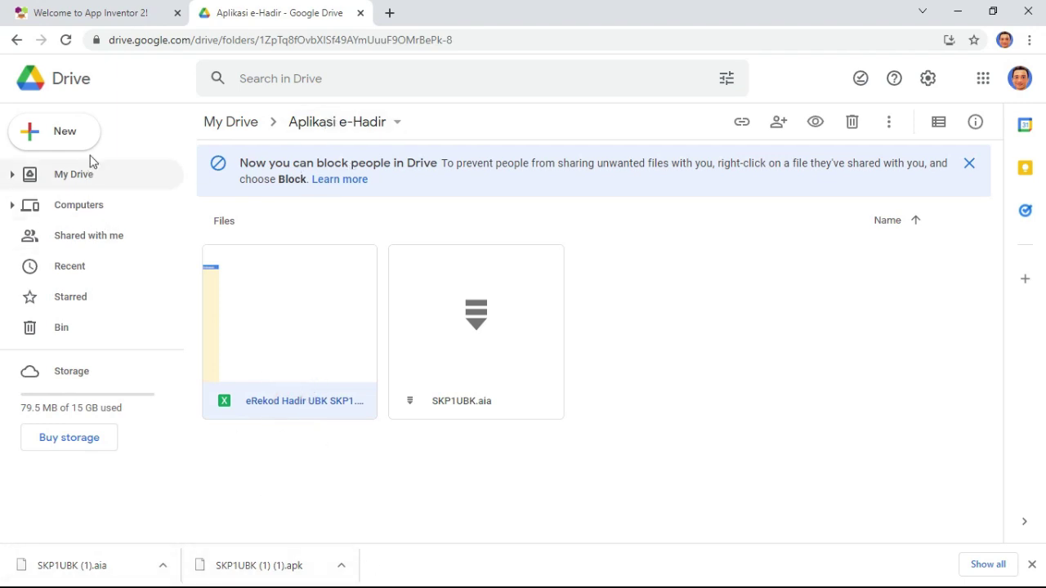
pyautogui.click(92, 177)
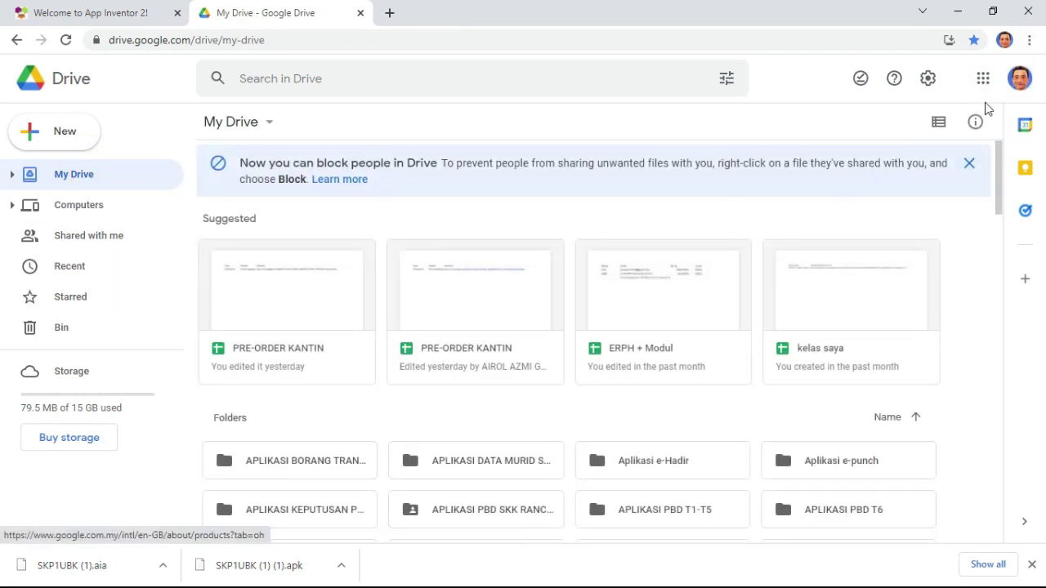
pyautogui.click(1017, 82)
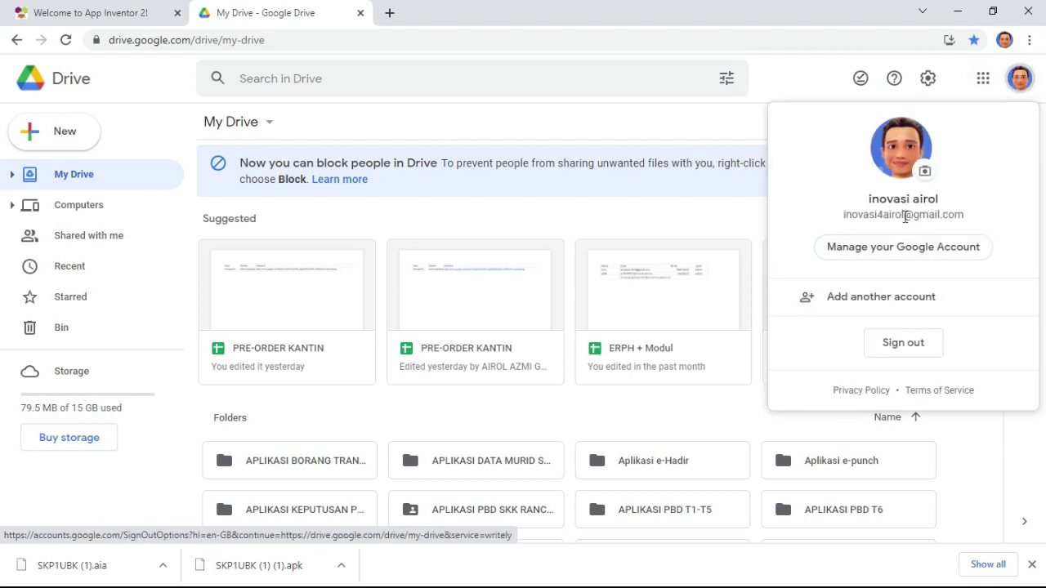
pyautogui.click(592, 398)
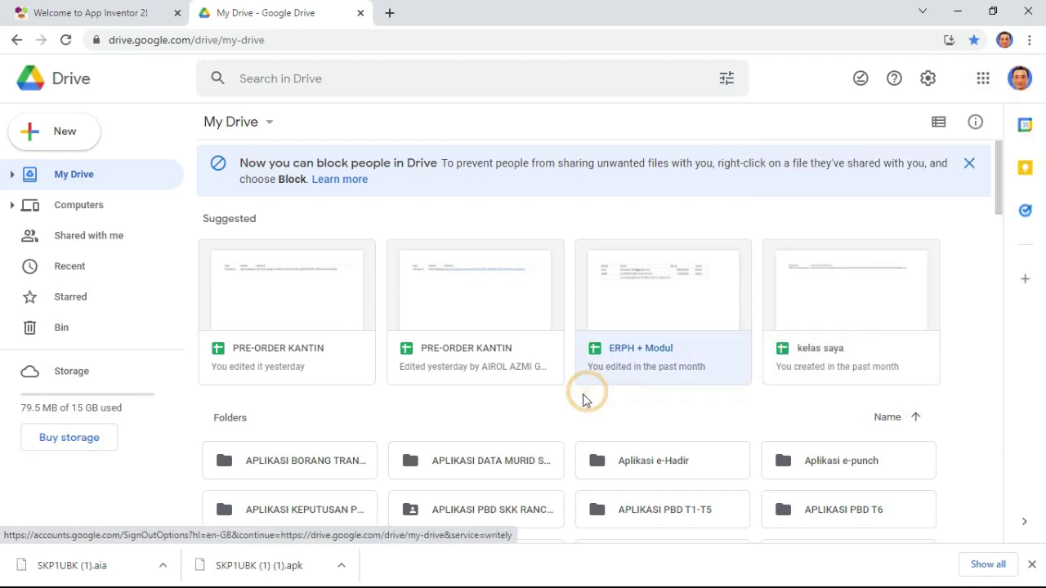
# - Open the eRekod Hadir UBK SKP1 spreadsheet from the Aplikasi e-Hadir folder, select its web address, and return to the Drive folder
pyautogui.click(647, 464)
pyautogui.doubleClick(653, 463)
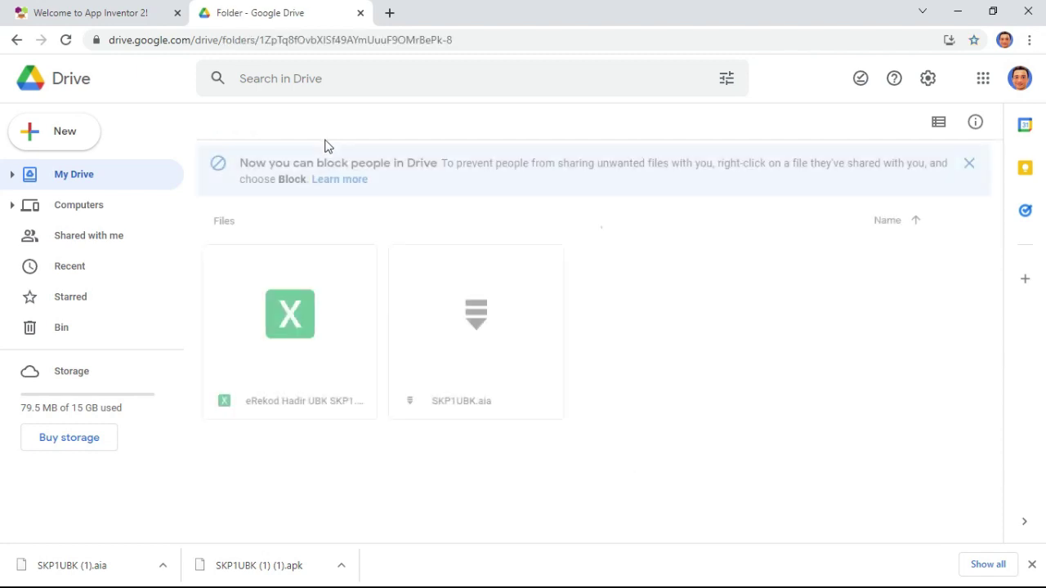
pyautogui.doubleClick(315, 384)
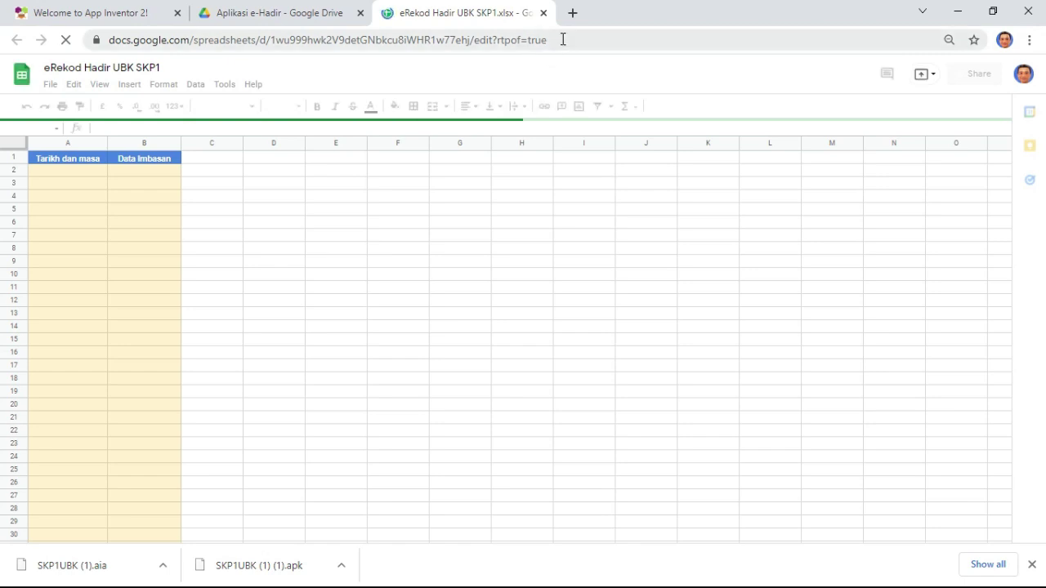
pyautogui.moveTo(562, 39); pyautogui.dragTo(106, 39)
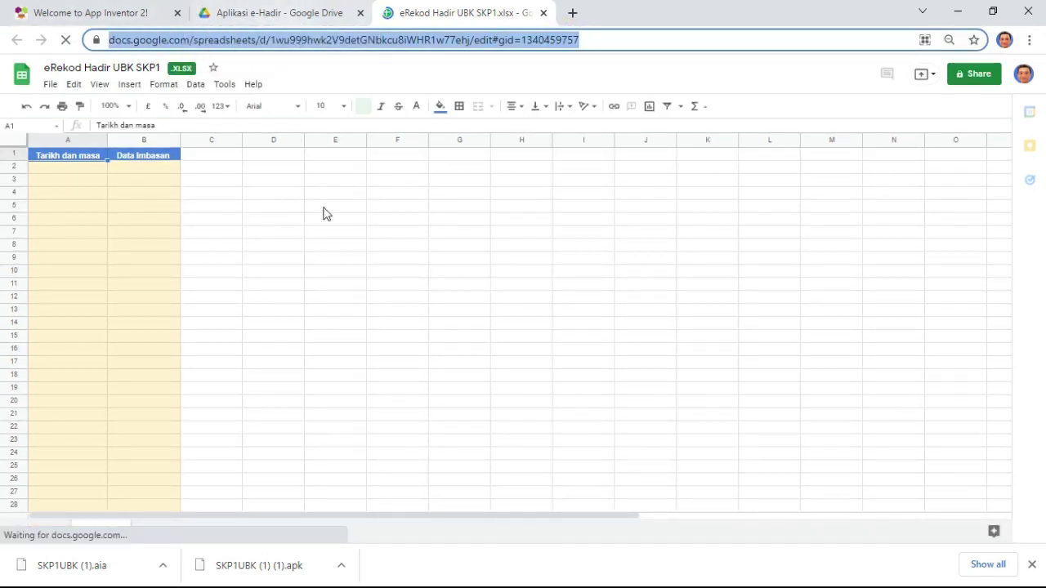
pyautogui.click(264, 12)
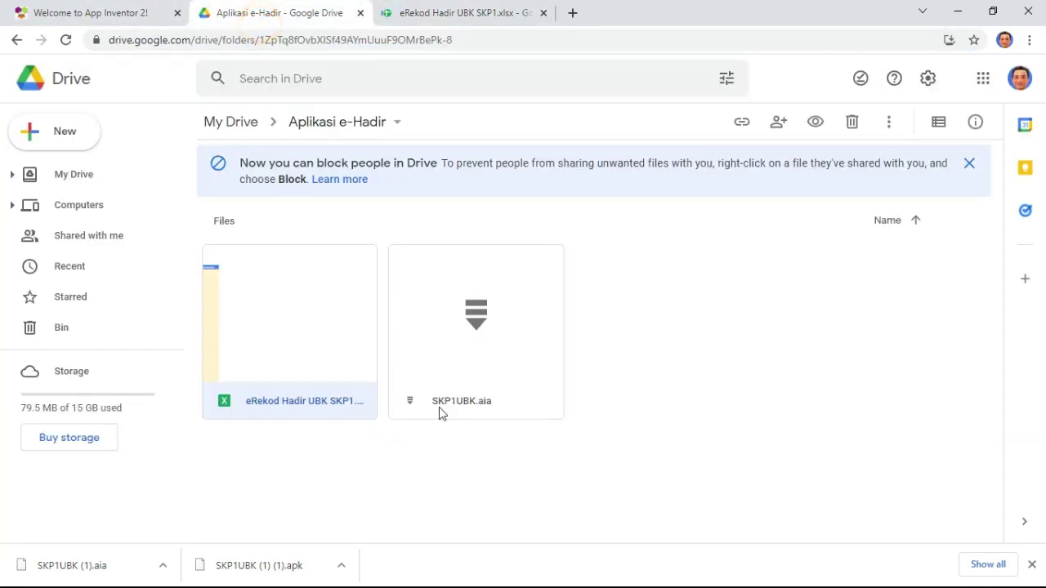
# - Reach the "Welcome to App Inventor 2!" page from the "mit app inventor 2" Google results and launch the app-creation workspace
pyautogui.click(104, 15)
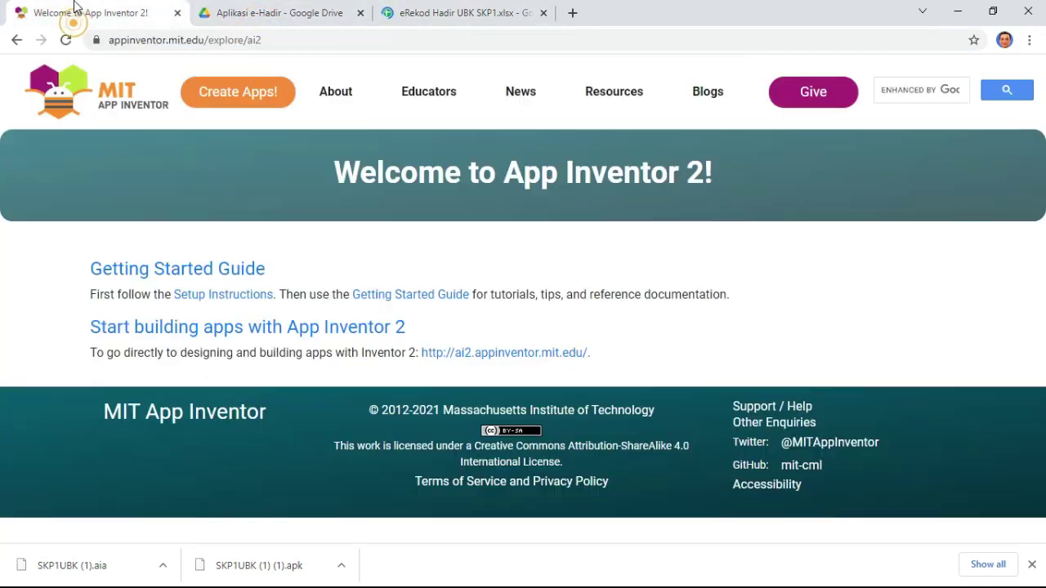
pyautogui.click(16, 39)
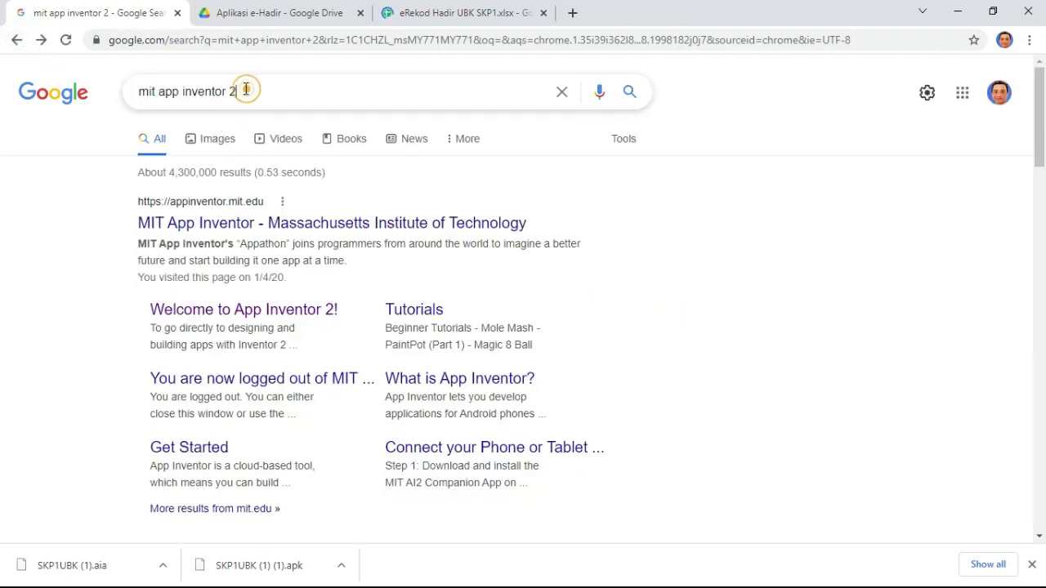
pyautogui.moveTo(242, 90); pyautogui.dragTo(90, 88)
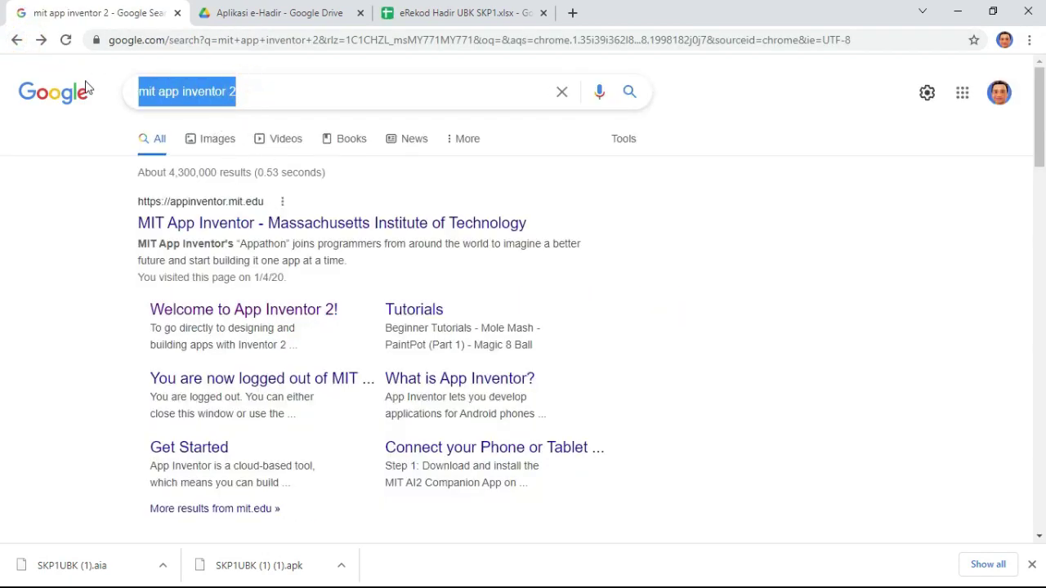
pyautogui.click(307, 318)
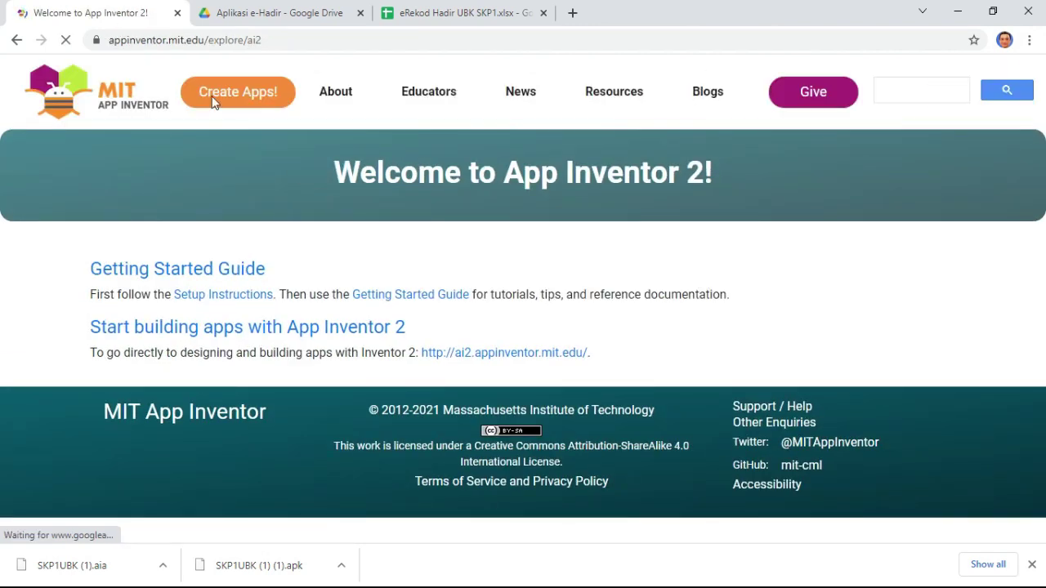
pyautogui.click(238, 90)
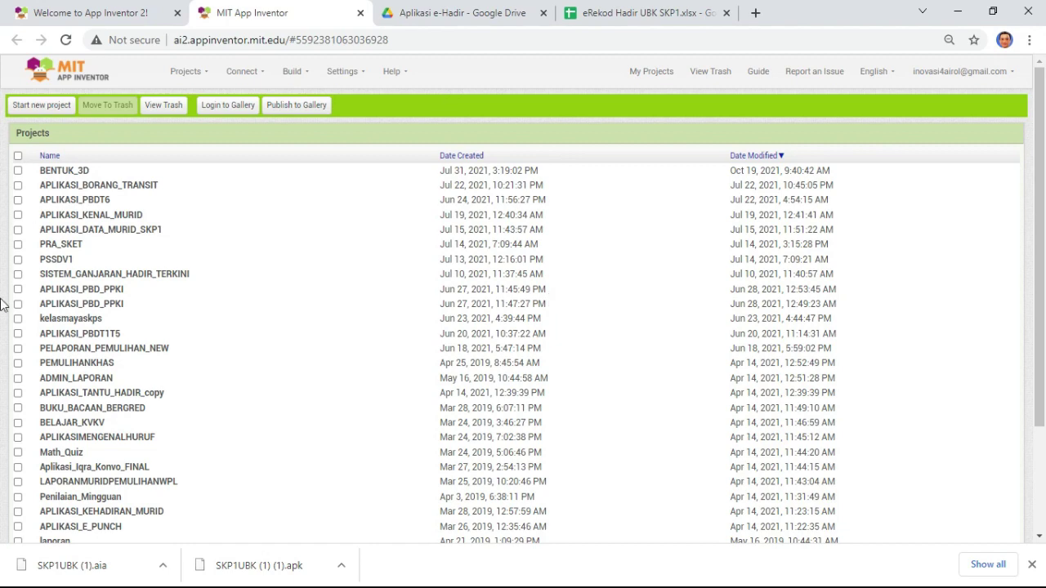
# - Import the project file SKP1UBK (1).aia from the computer's Downloads folder
pyautogui.scroll(-2, 105, 373)
pyautogui.scroll(2, 115, 355)
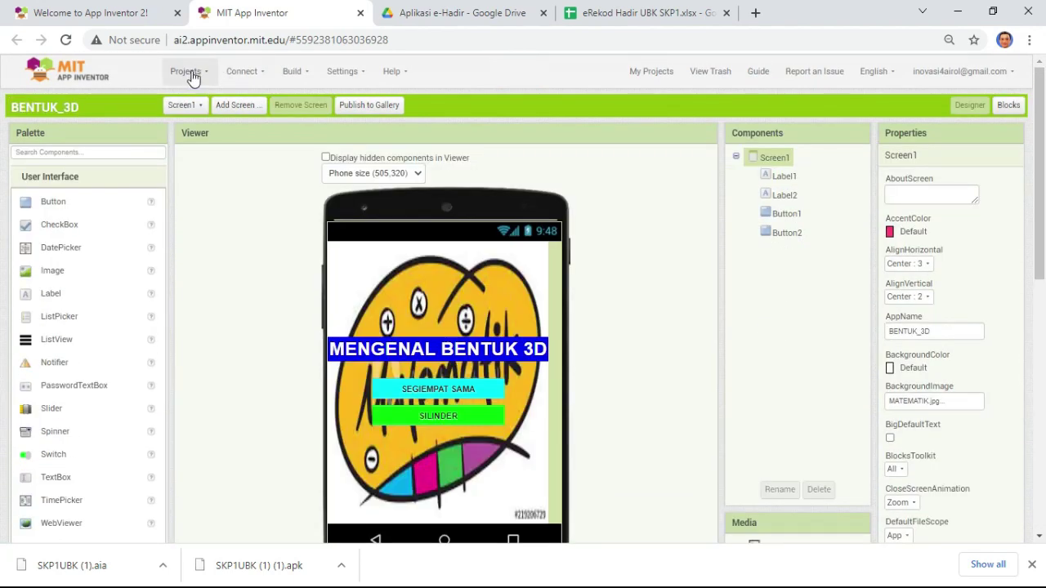
pyautogui.click(187, 73)
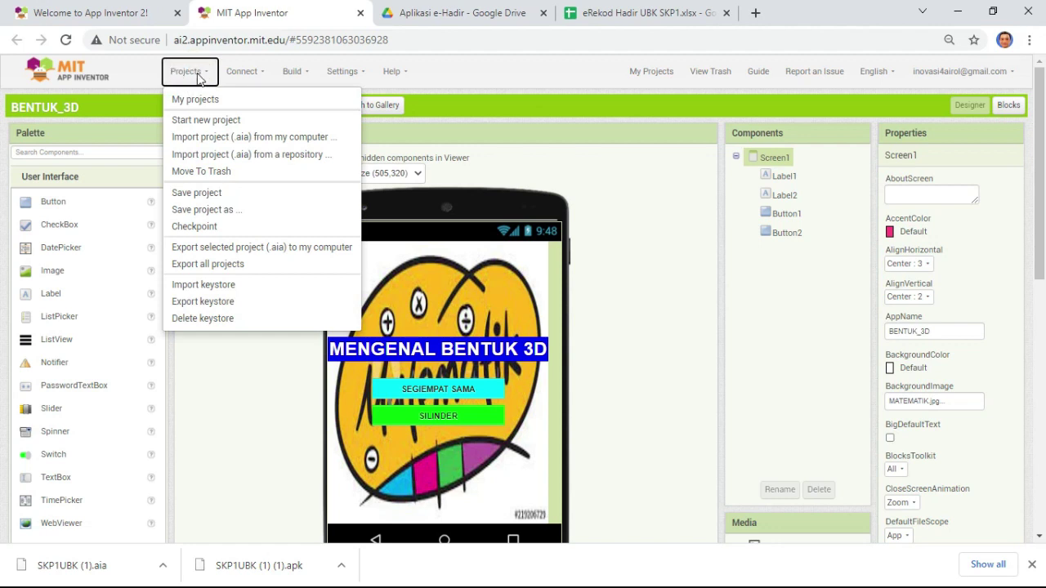
pyautogui.click(237, 137)
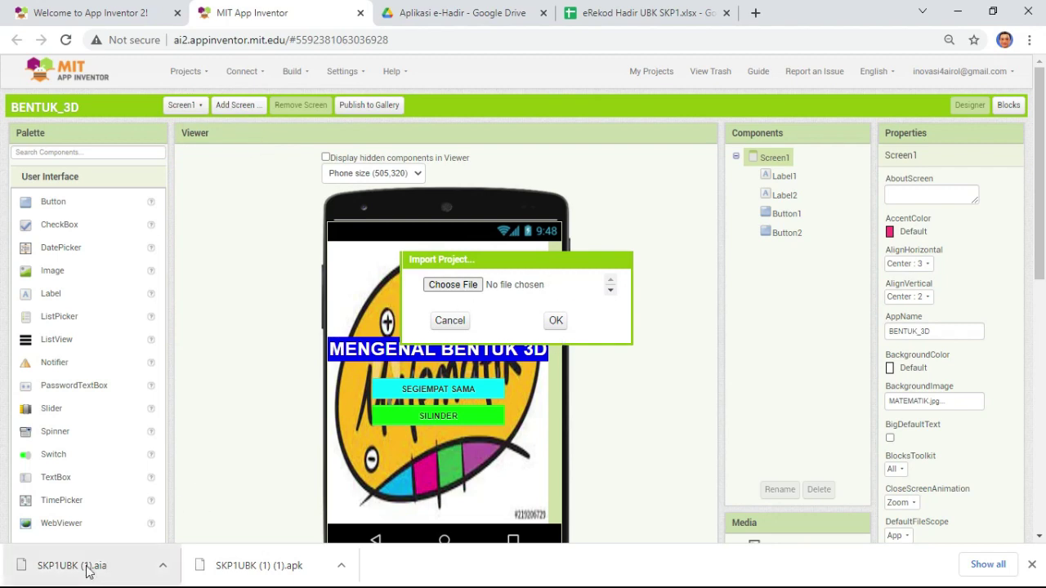
pyautogui.click(451, 286)
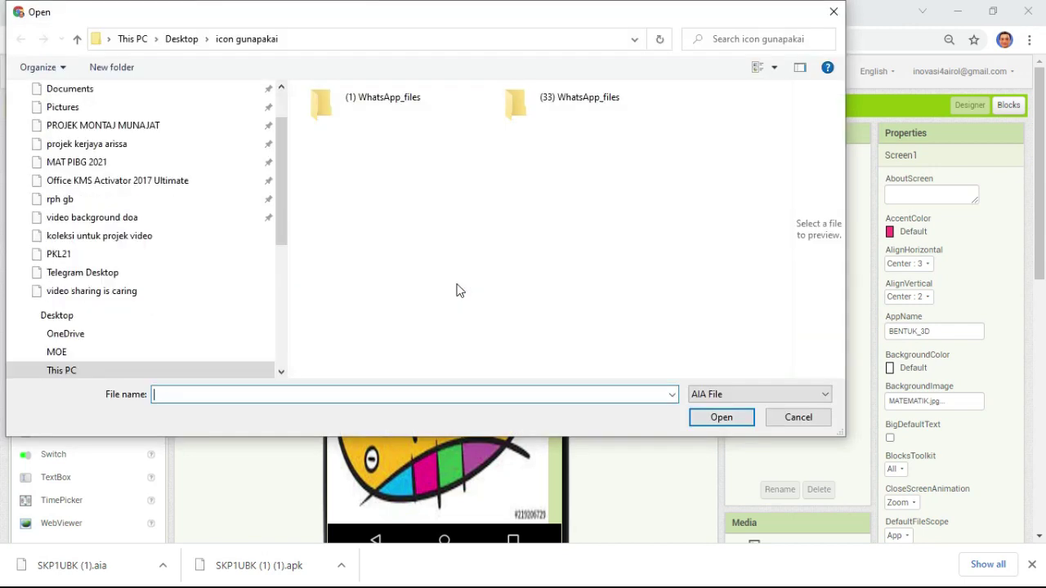
pyautogui.click(147, 241)
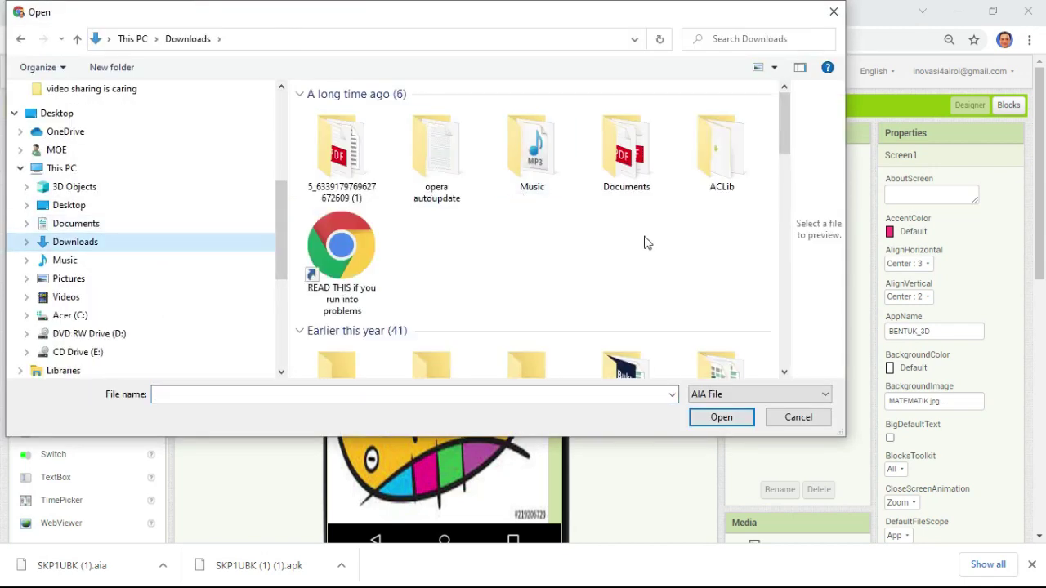
pyautogui.rightClick(704, 223)
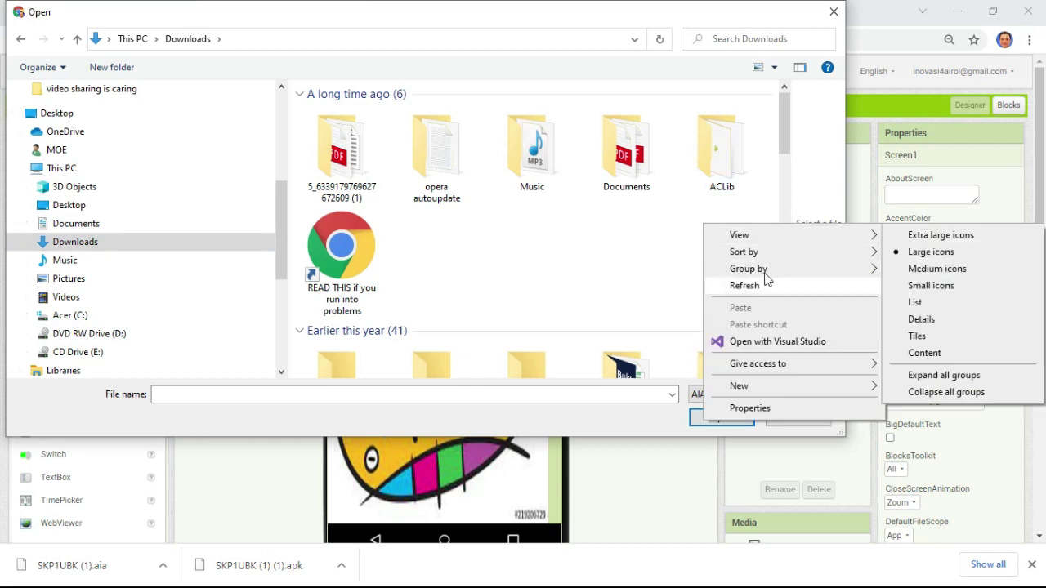
pyautogui.moveTo(763, 255)
pyautogui.click(932, 271)
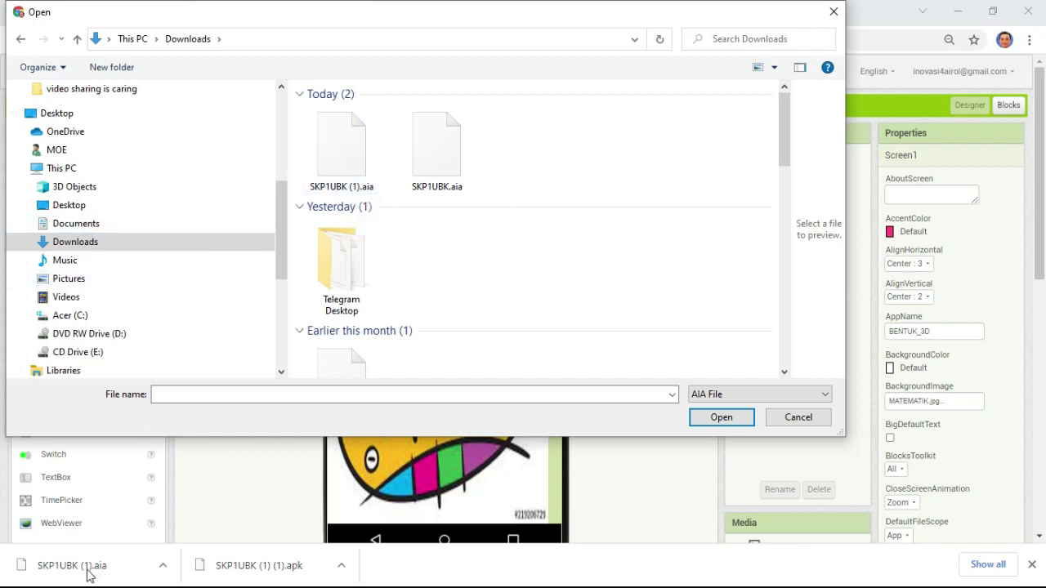
pyautogui.doubleClick(355, 190)
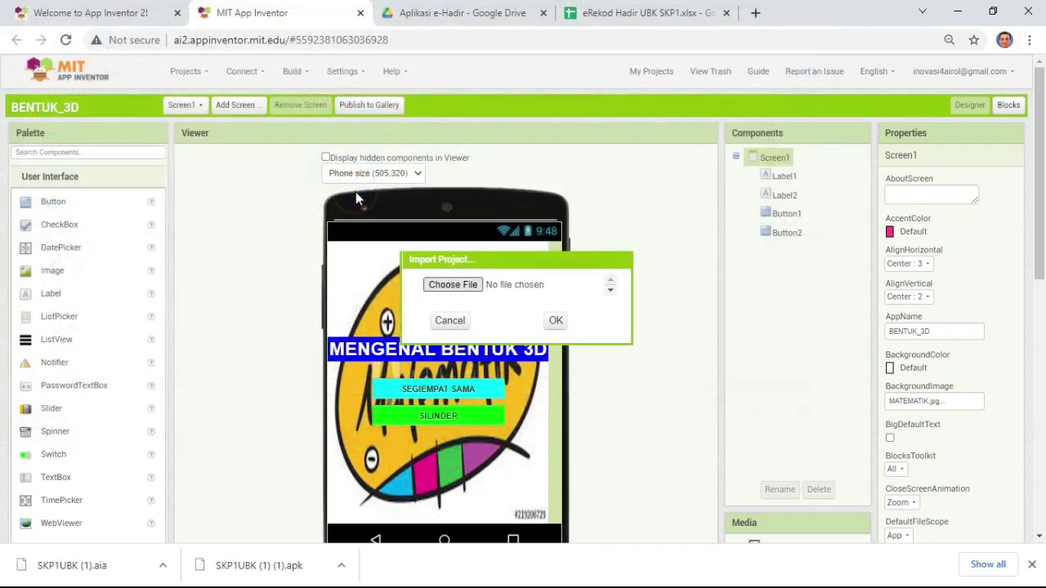
pyautogui.click(556, 320)
# - Name the imported project "Aplikasi eHadir" and finish the import
pyautogui.doubleClick(555, 277)
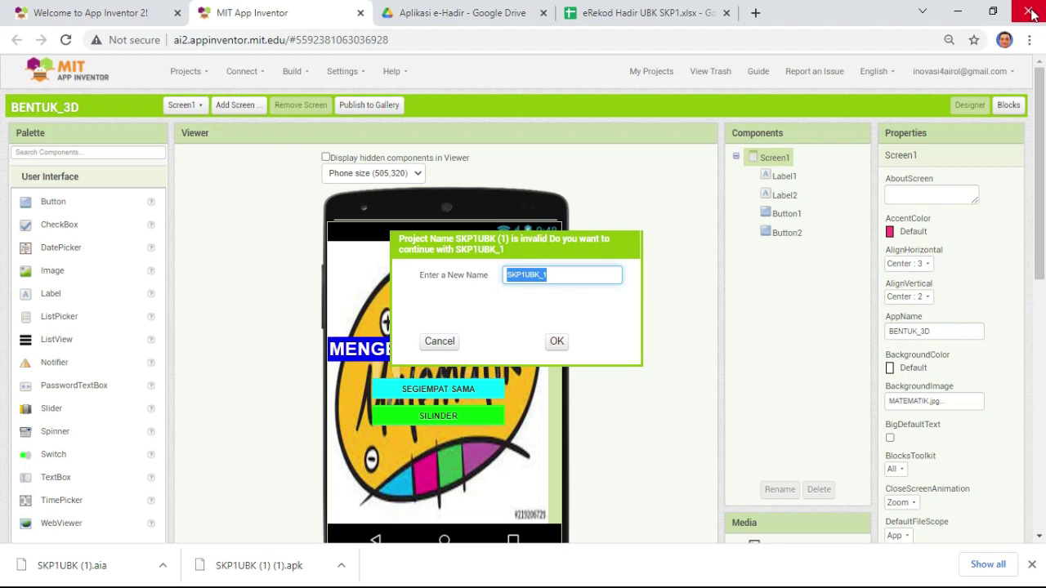
pyautogui.write('API')
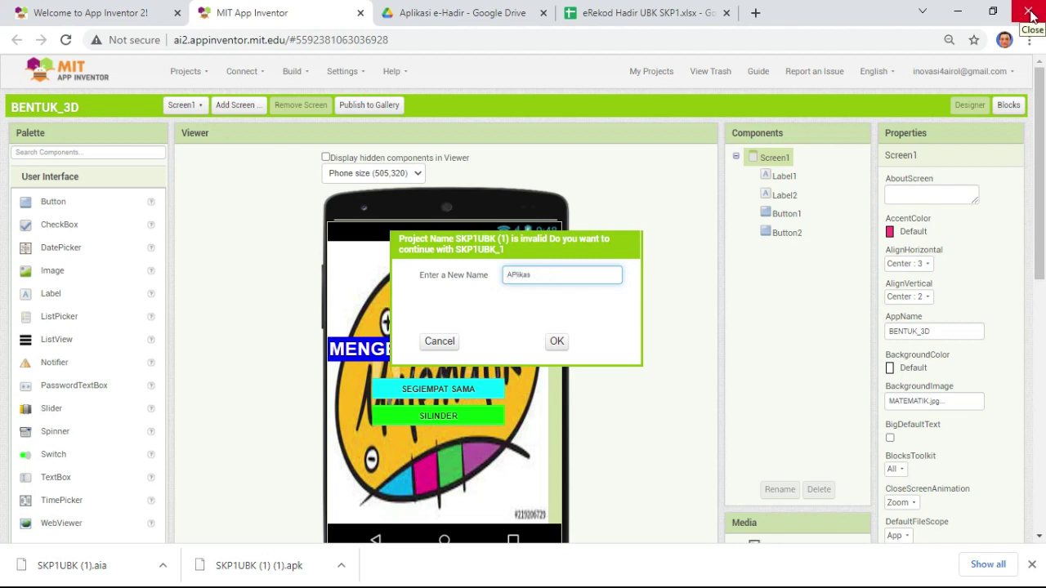
pyautogui.write('ikasi e')
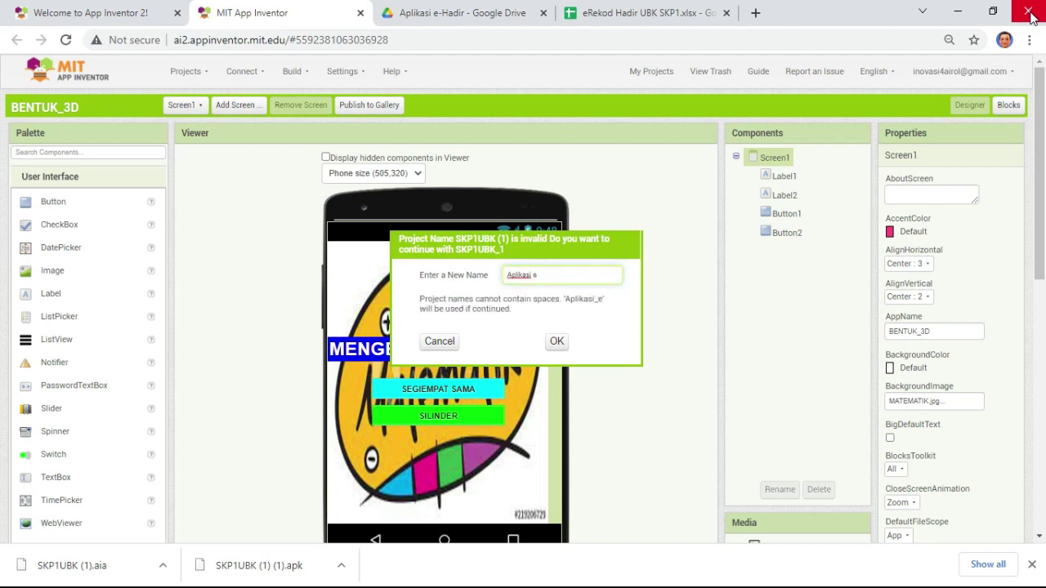
pyautogui.write('Hadir')
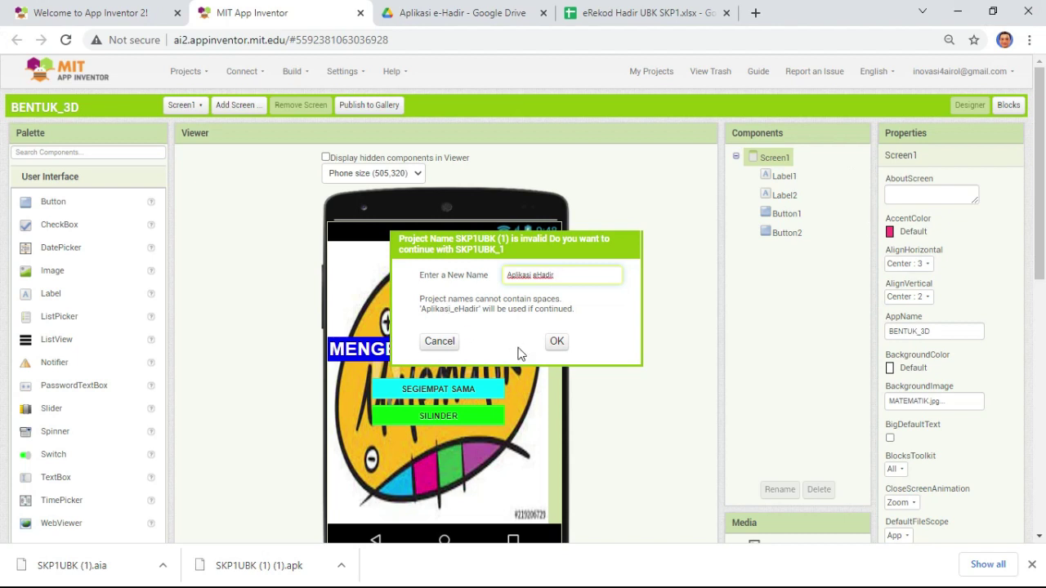
pyautogui.click(556, 342)
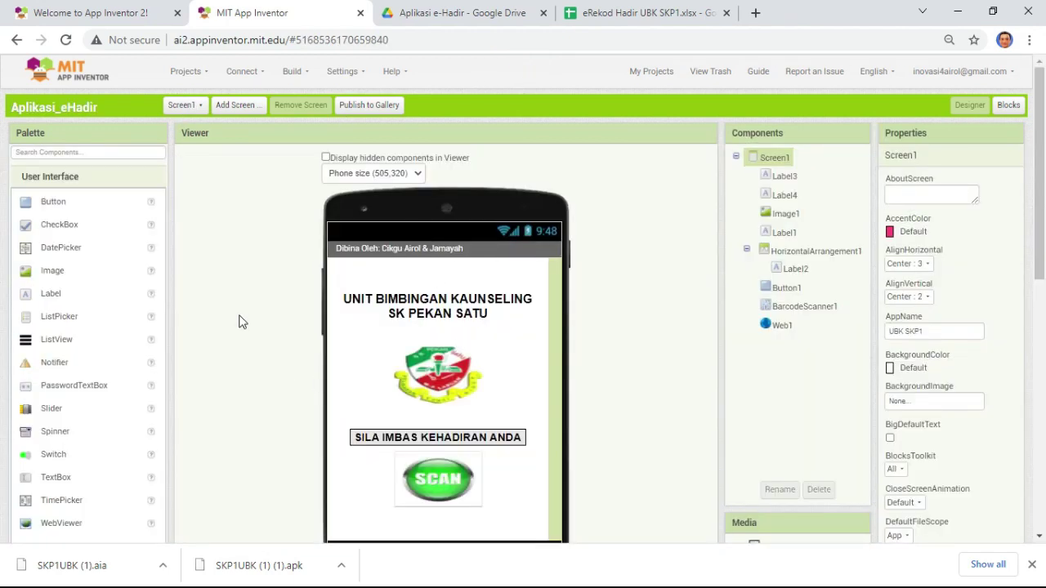
# - Replace "UNIT BIMBINGAN KAUNSELING" in Label3's text with "Aplikasi eHadir", keeping the SK PEKAN SATU line
pyautogui.scroll(-2, 531, 368)
pyautogui.scroll(2, 531, 367)
pyautogui.scroll(-3, 459, 302)
pyautogui.scroll(2, 403, 176)
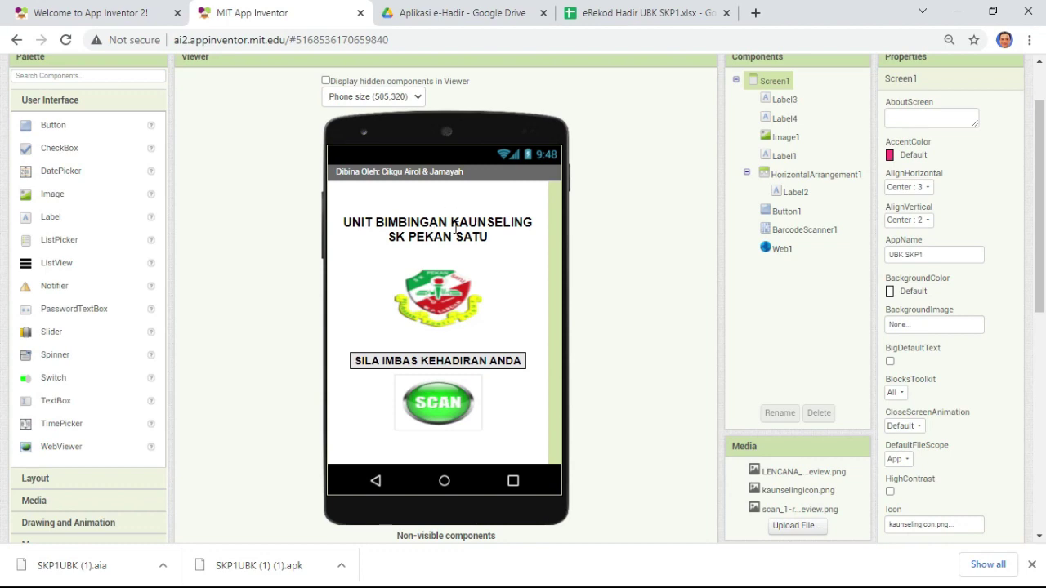
pyautogui.click(782, 100)
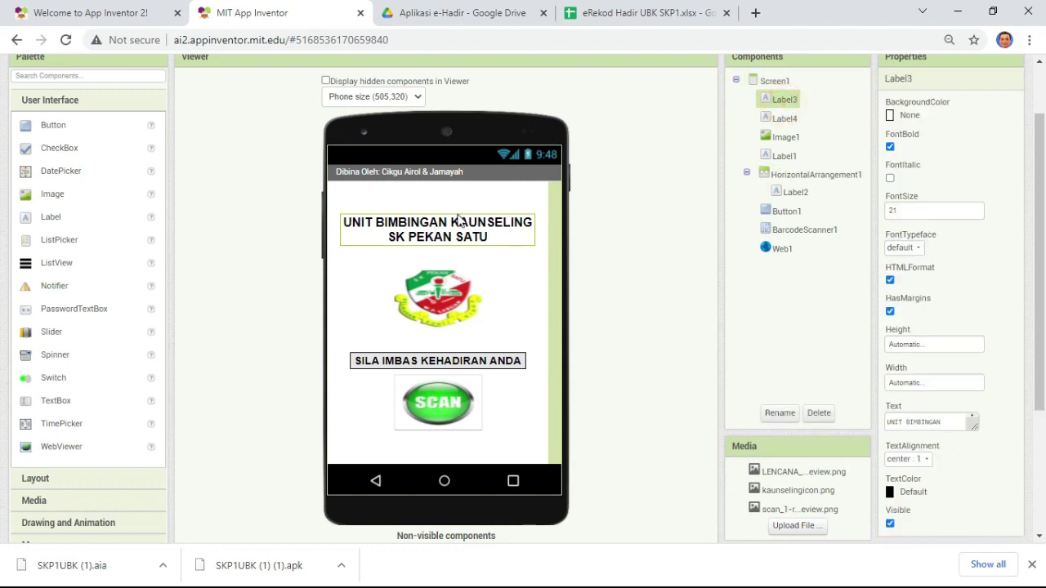
pyautogui.scroll(-2, 968, 367)
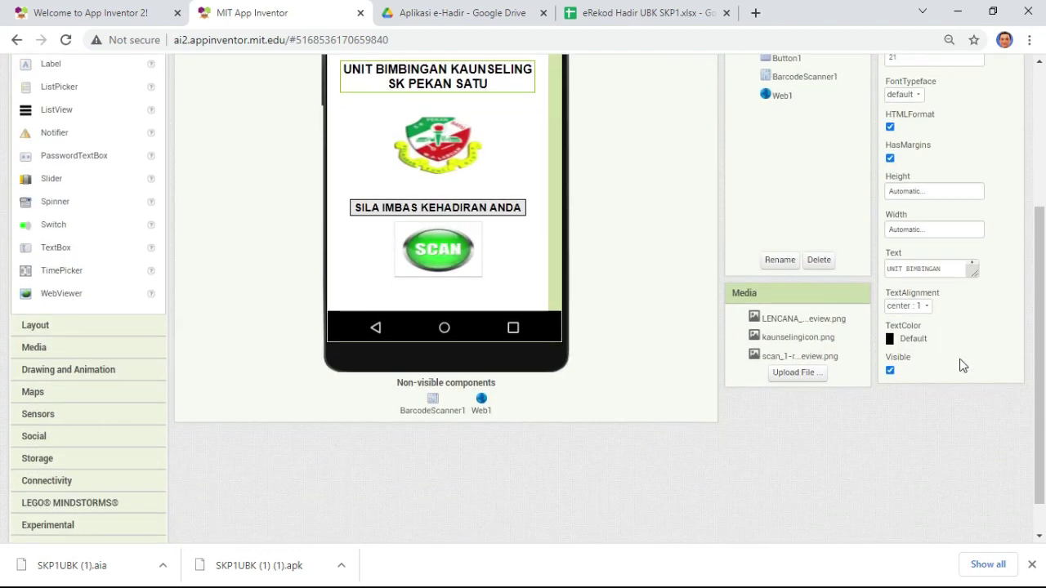
pyautogui.click(951, 268)
pyautogui.scroll(-1, 956, 280)
pyautogui.scroll(3, 956, 280)
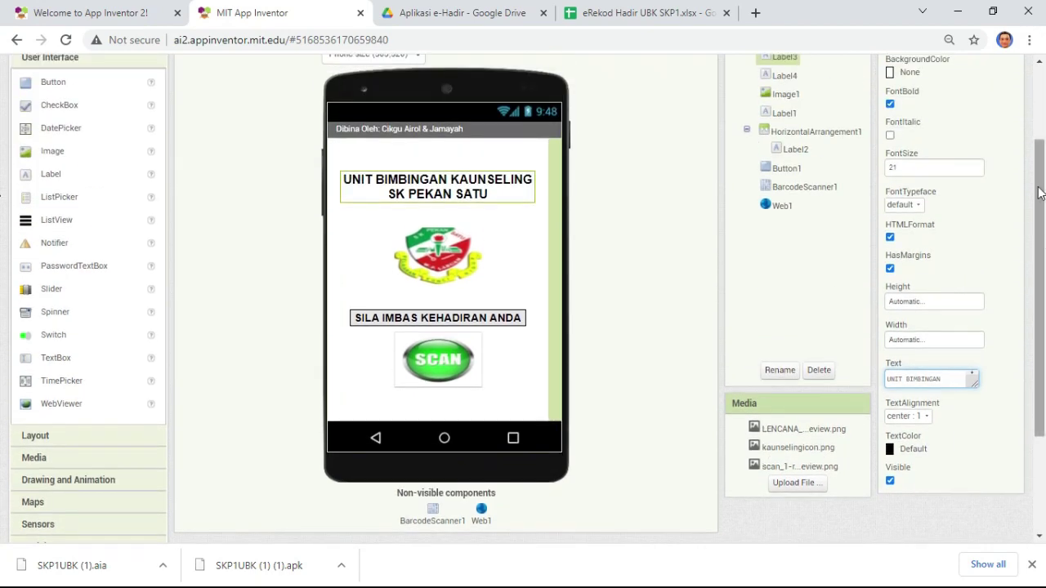
pyautogui.press('Down')
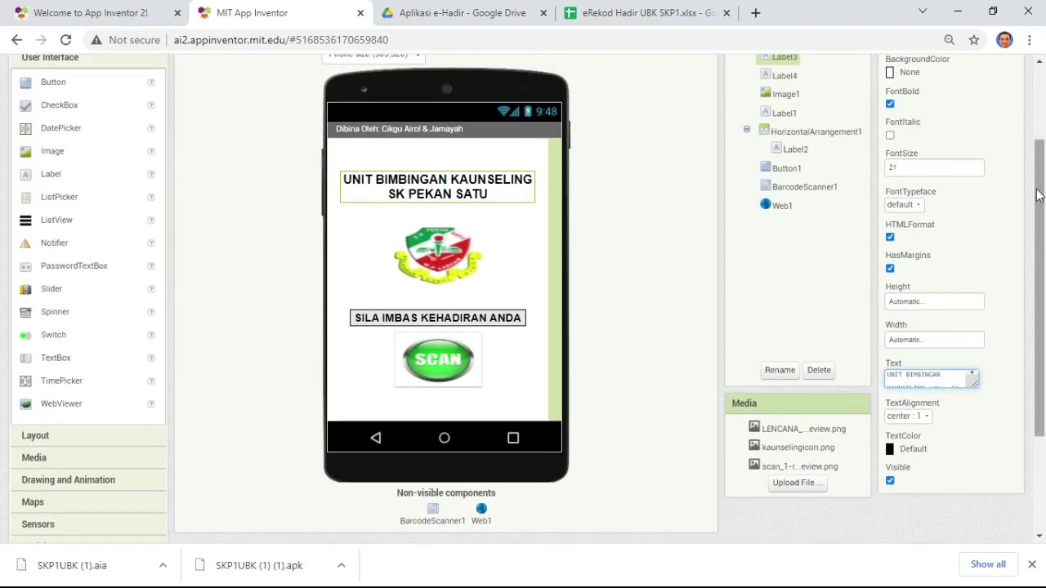
pyautogui.press('Down')
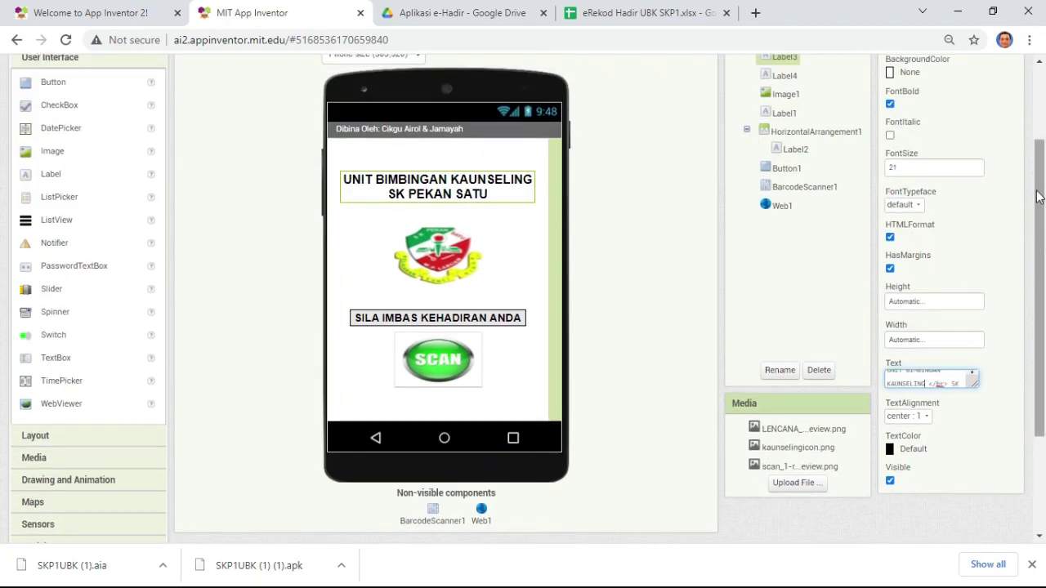
pyautogui.press('BackSpace')
pyautogui.press('BackSpace')
pyautogui.press('BackSpace')
pyautogui.press('BackSpace')
pyautogui.press('BackSpace')
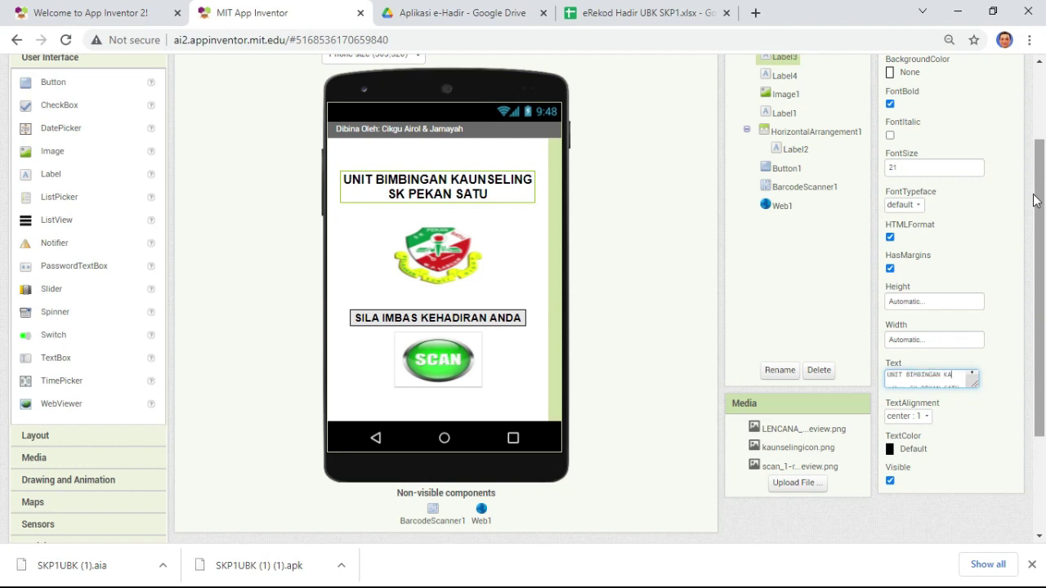
pyautogui.press('BackSpace')
pyautogui.press('BackSpace')
pyautogui.press('BackSpace')
pyautogui.press('BackSpace')
pyautogui.press('BackSpace')
pyautogui.press('BackSpace')
pyautogui.press('BackSpace')
pyautogui.press('BackSpace')
pyautogui.press('BackSpace')
pyautogui.press('BackSpace')
pyautogui.press('BackSpace')
pyautogui.press('BackSpace')
pyautogui.press('BackSpace')
pyautogui.press('BackSpace')
pyautogui.press('BackSpace')
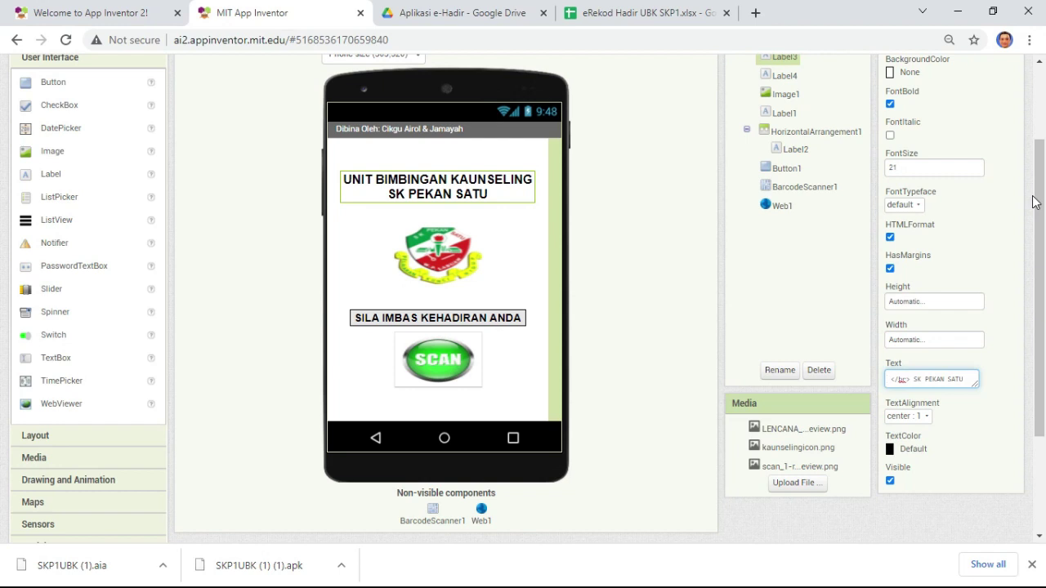
pyautogui.write('Aplikasi ')
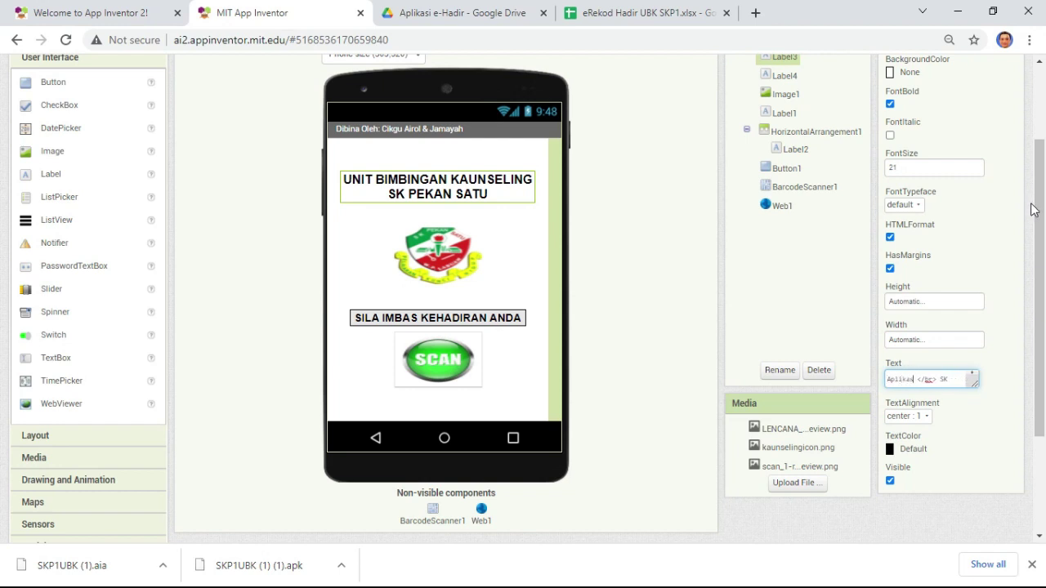
pyautogui.write('eHadir')
pyautogui.scroll(-1, 932, 382)
pyautogui.click(935, 379)
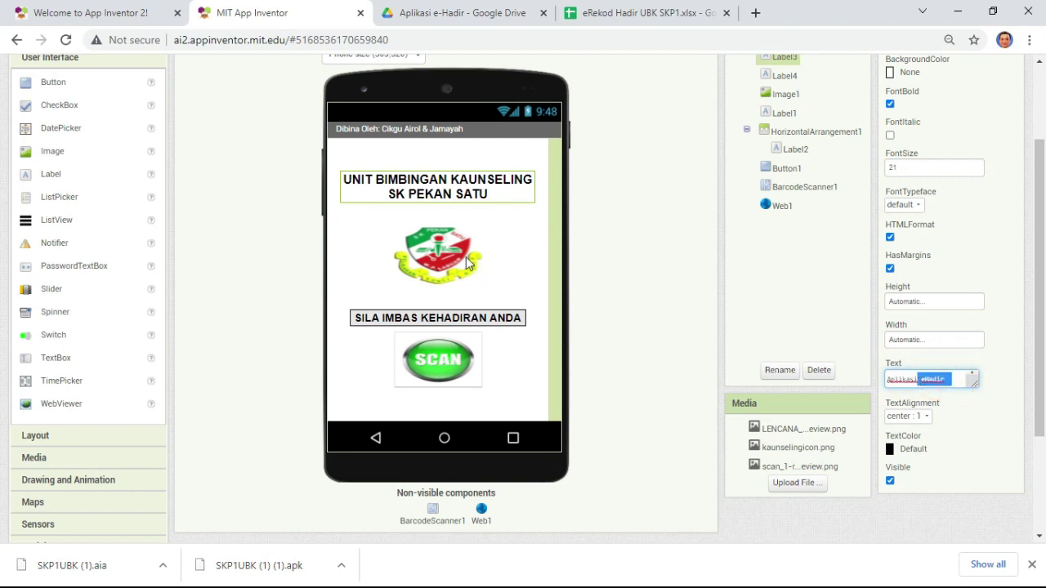
pyautogui.click(520, 229)
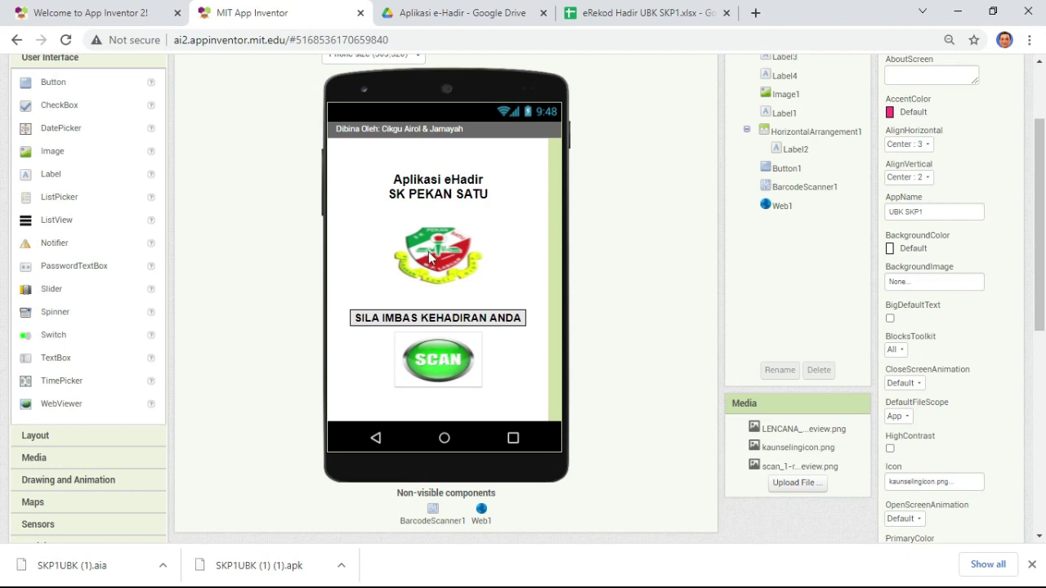
# - Replace the school badge in Image1 by uploading LOGOATAS.png from the computer's Desktop folder as its picture
pyautogui.scroll(1, 794, 147)
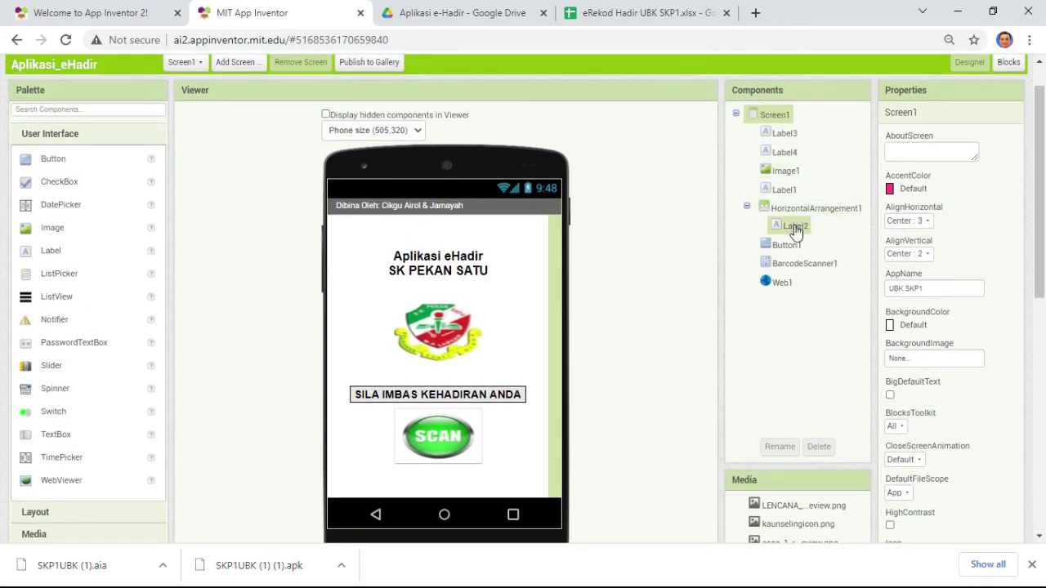
pyautogui.click(795, 176)
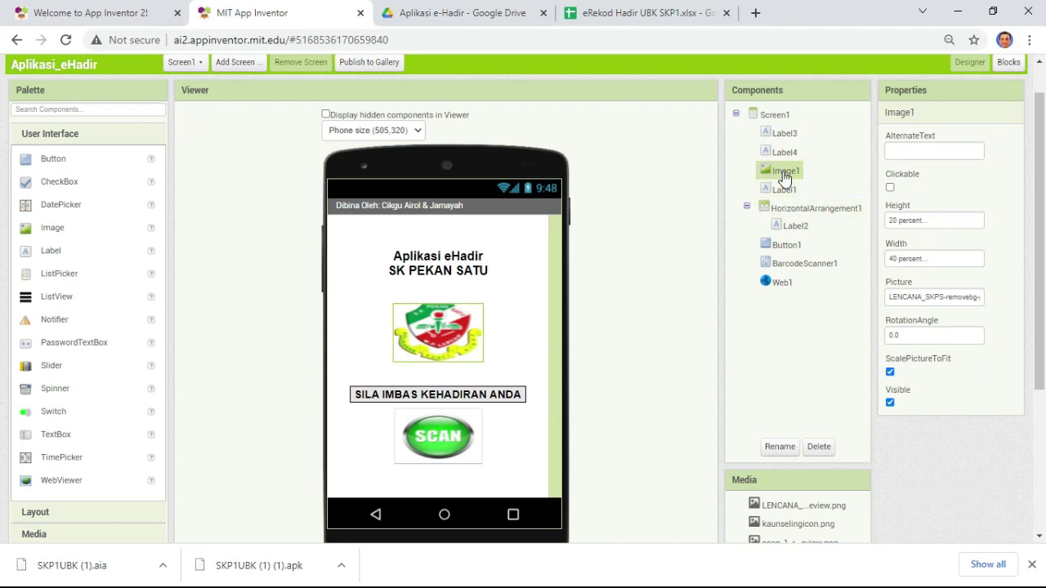
pyautogui.click(932, 299)
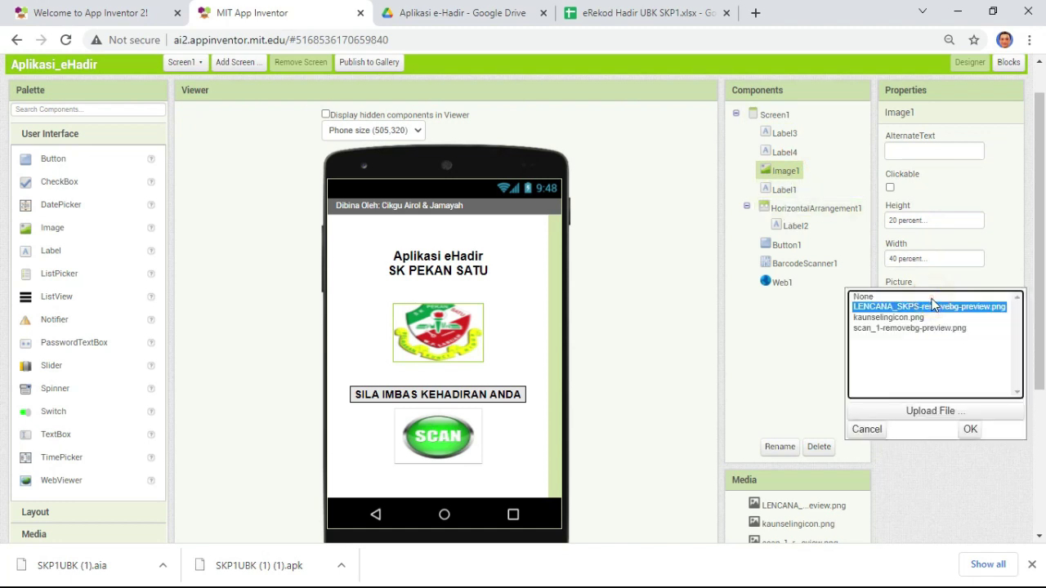
pyautogui.click(948, 412)
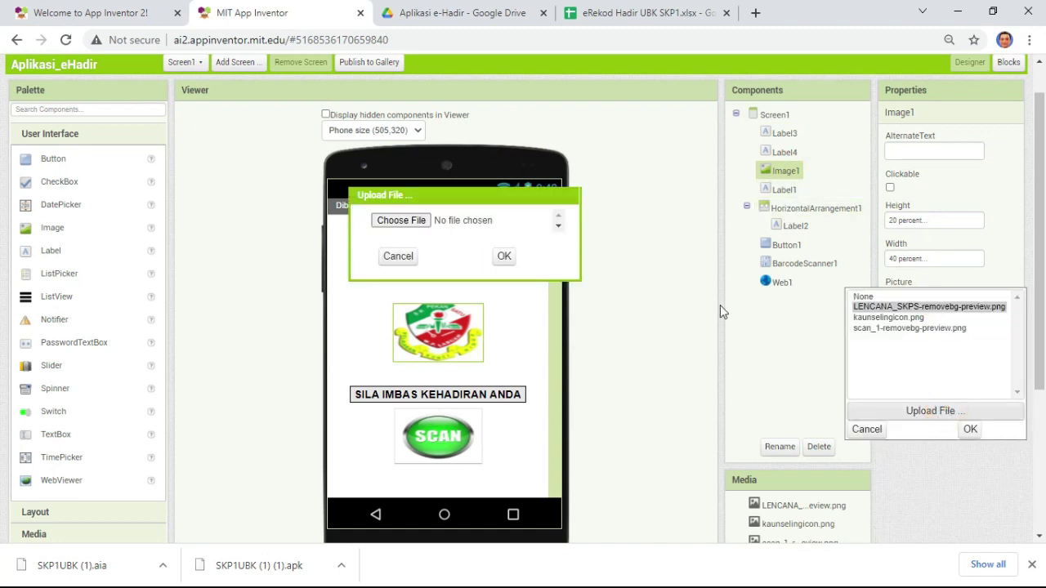
pyautogui.click(414, 218)
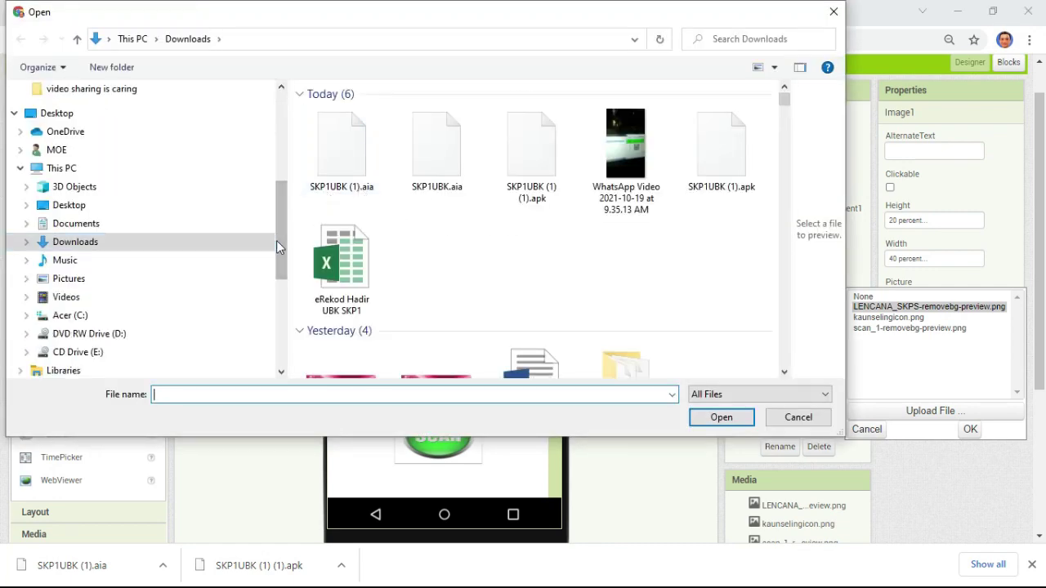
pyautogui.moveTo(279, 237); pyautogui.dragTo(278, 138)
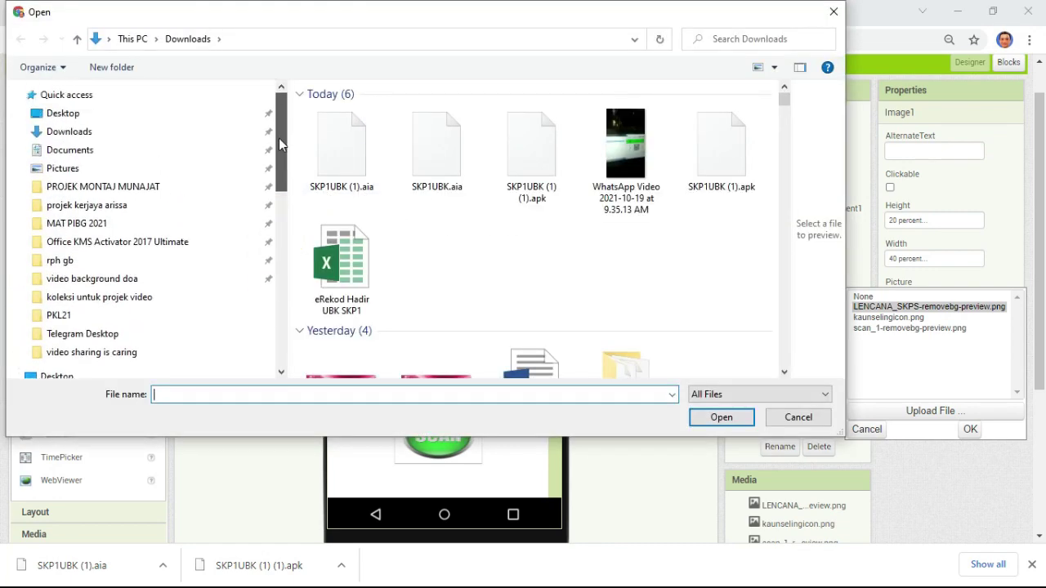
pyautogui.click(152, 113)
pyautogui.scroll(-5, 604, 257)
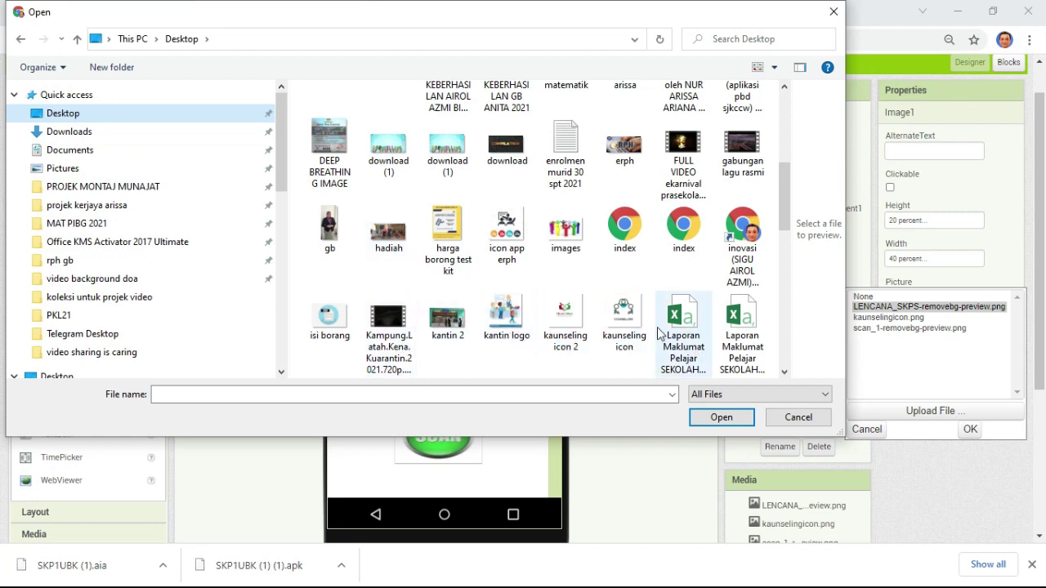
pyautogui.scroll(2, 660, 333)
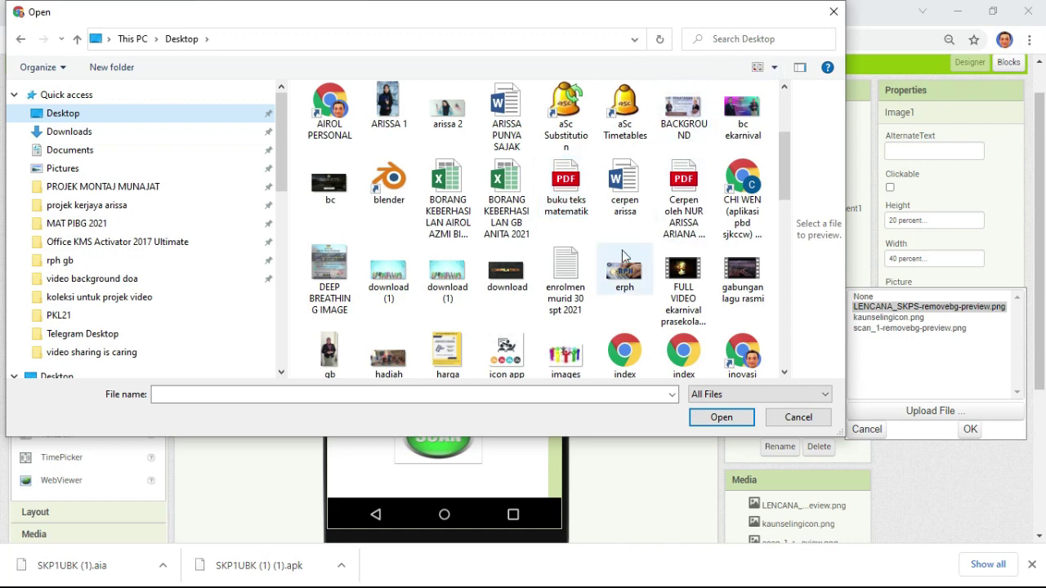
pyautogui.scroll(-4, 625, 270)
pyautogui.doubleClick(500, 261)
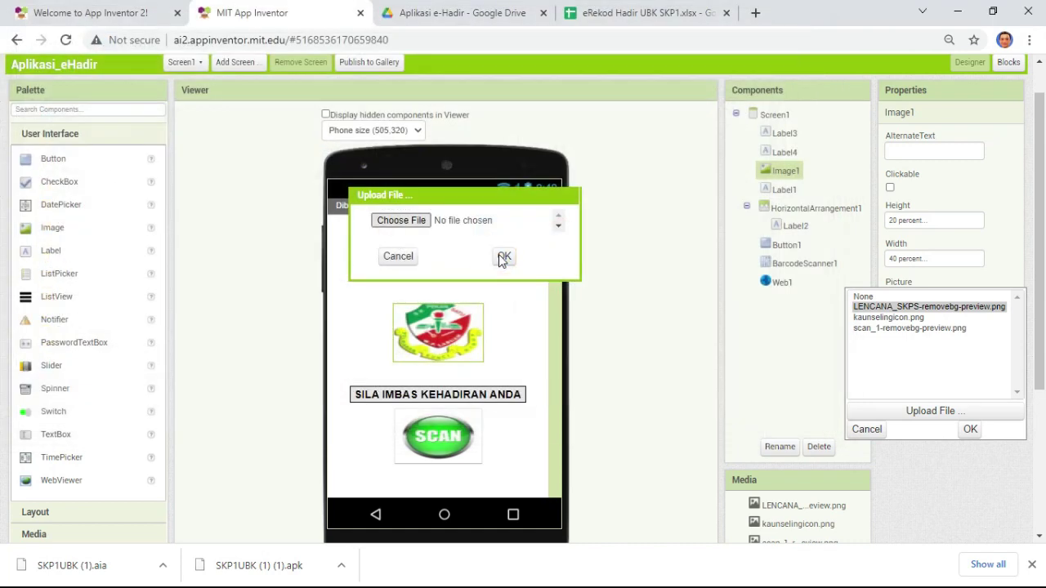
pyautogui.click(502, 257)
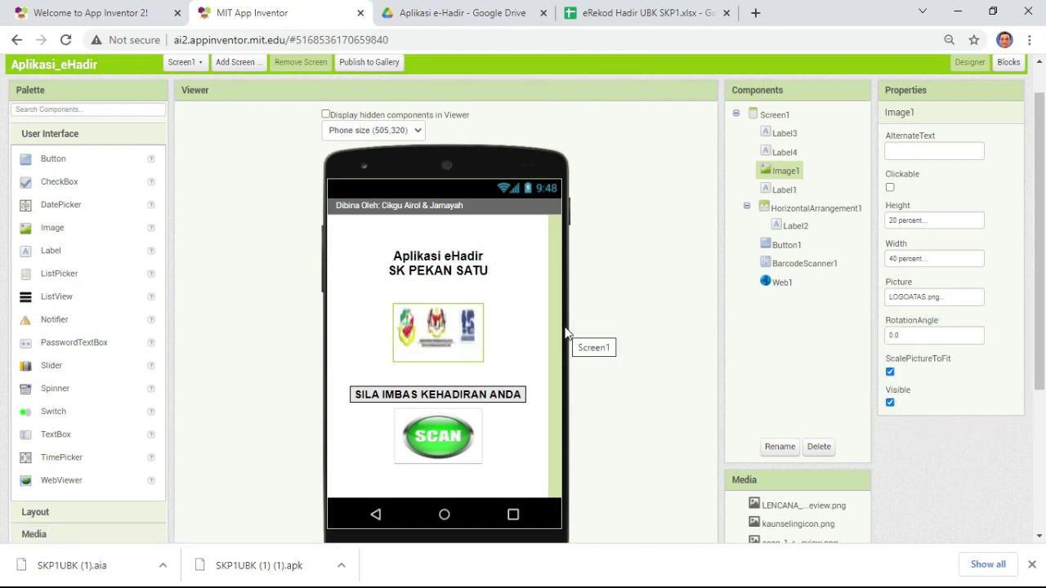
pyautogui.click(500, 328)
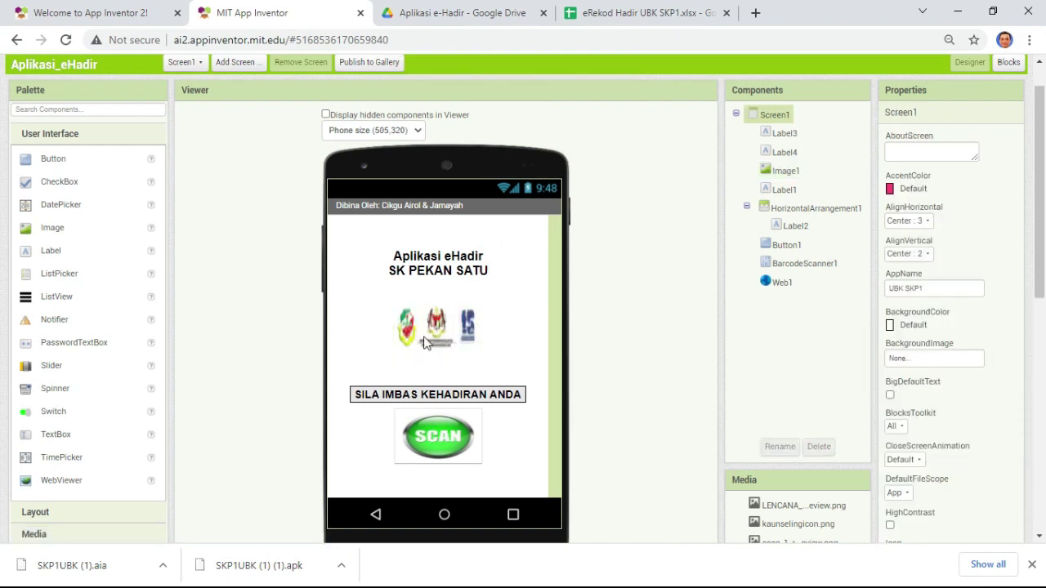
# - Set Image1's height to 30 percent and its width to 60 percent
pyautogui.click(429, 342)
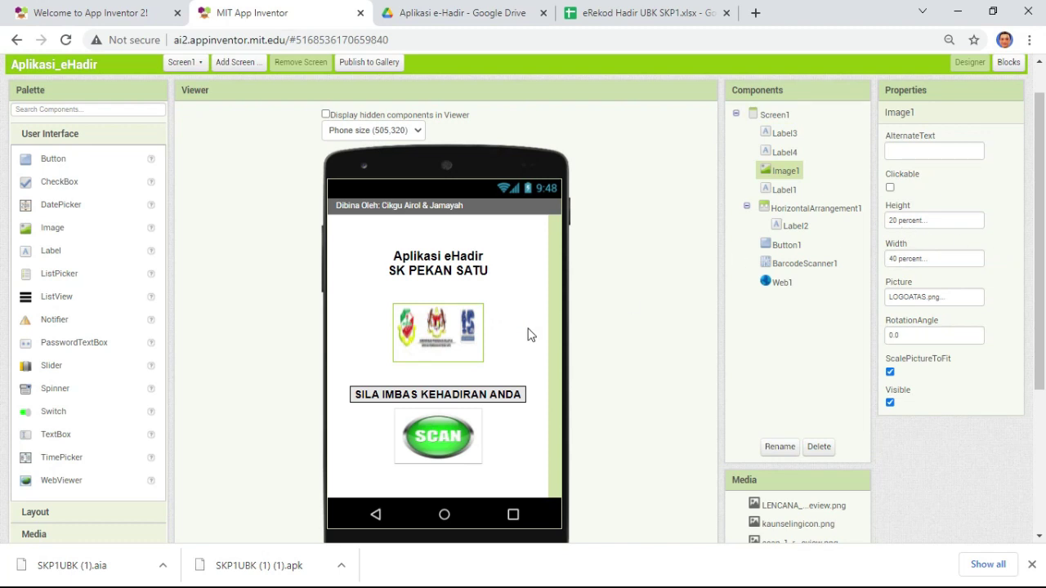
pyautogui.click(898, 221)
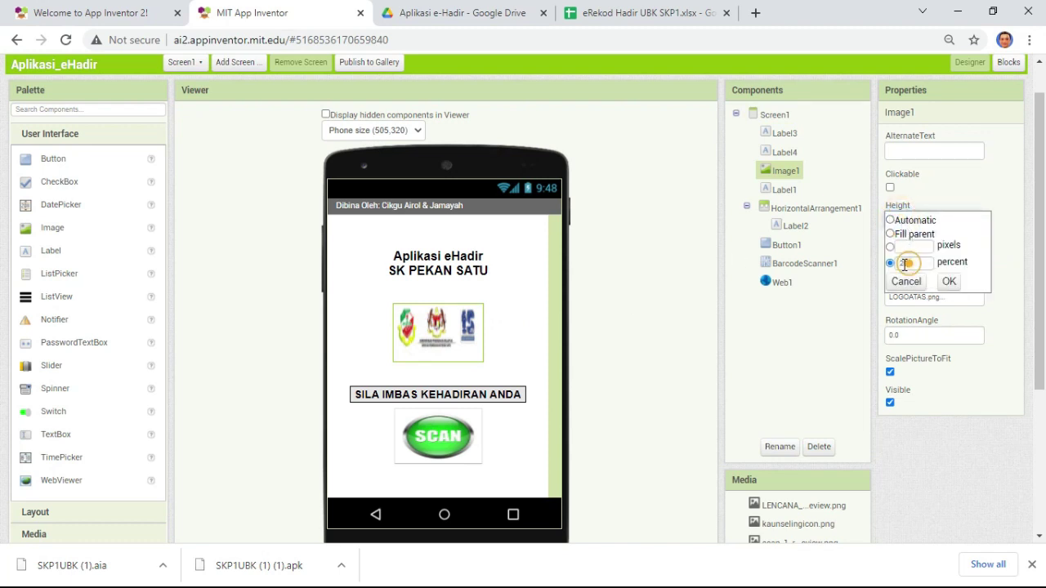
pyautogui.moveTo(908, 262); pyautogui.dragTo(876, 268)
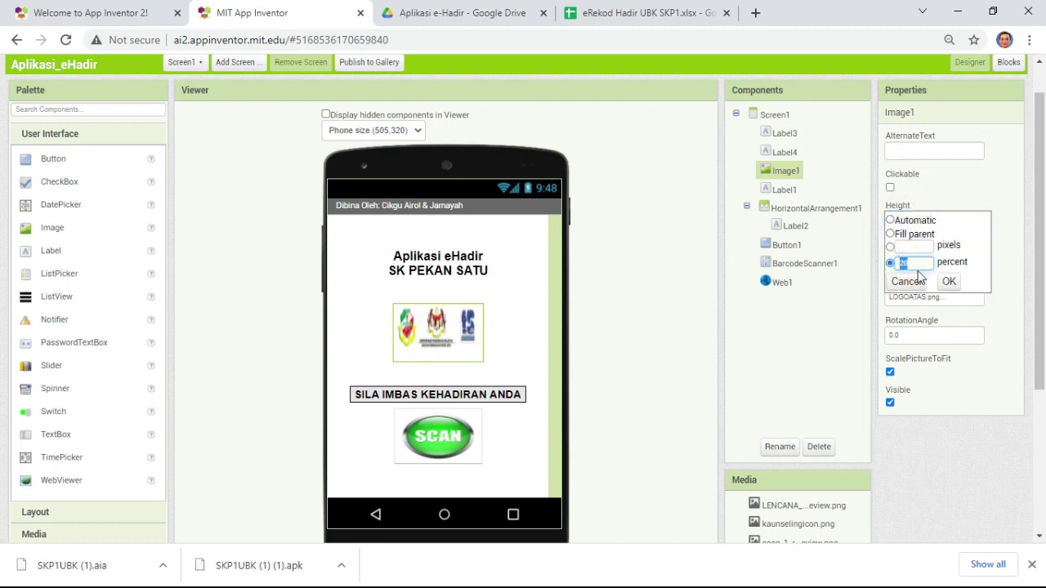
pyautogui.write('30')
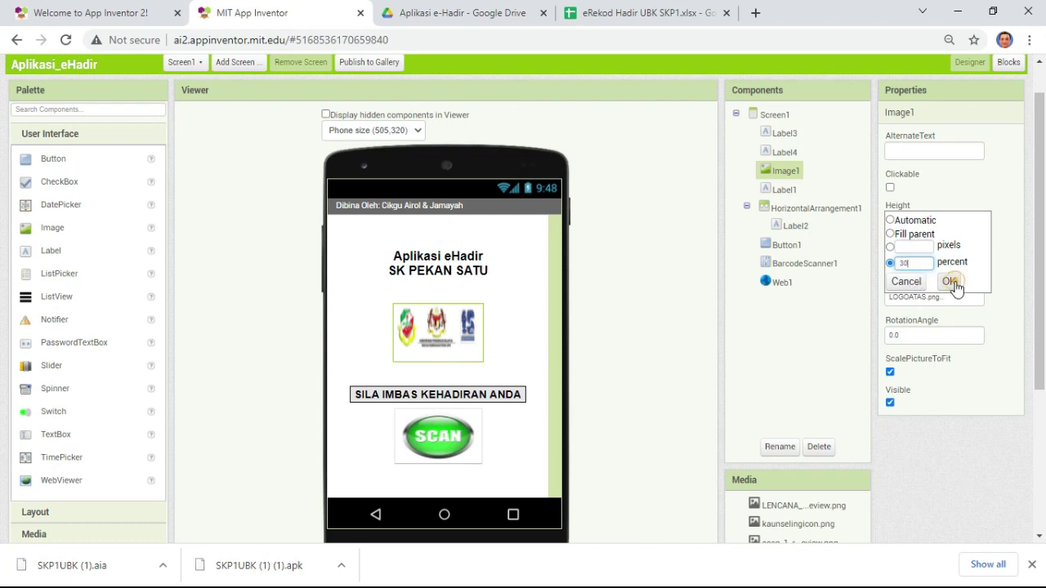
pyautogui.click(950, 282)
pyautogui.click(903, 259)
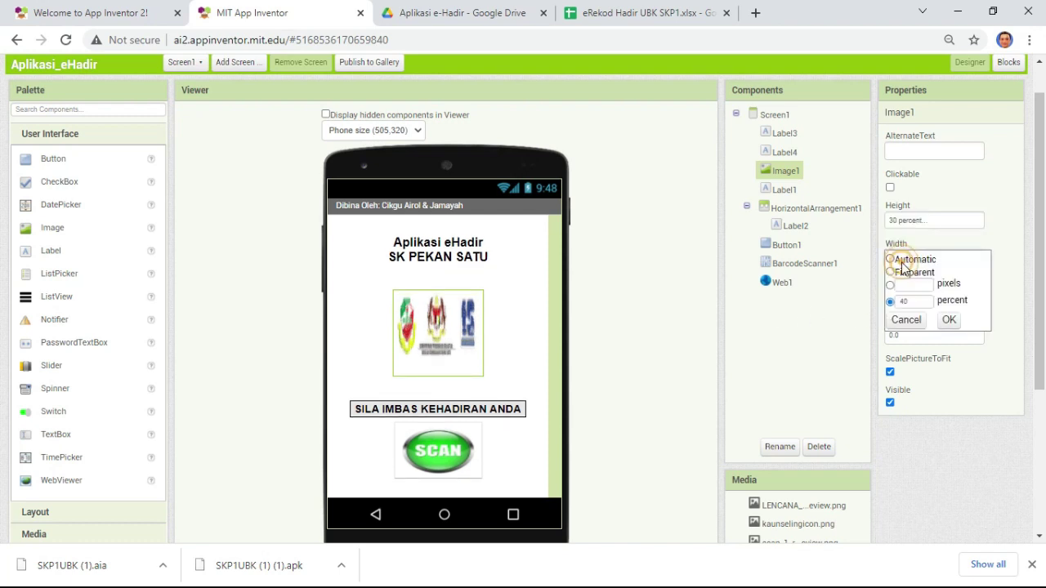
pyautogui.moveTo(910, 301); pyautogui.dragTo(878, 300)
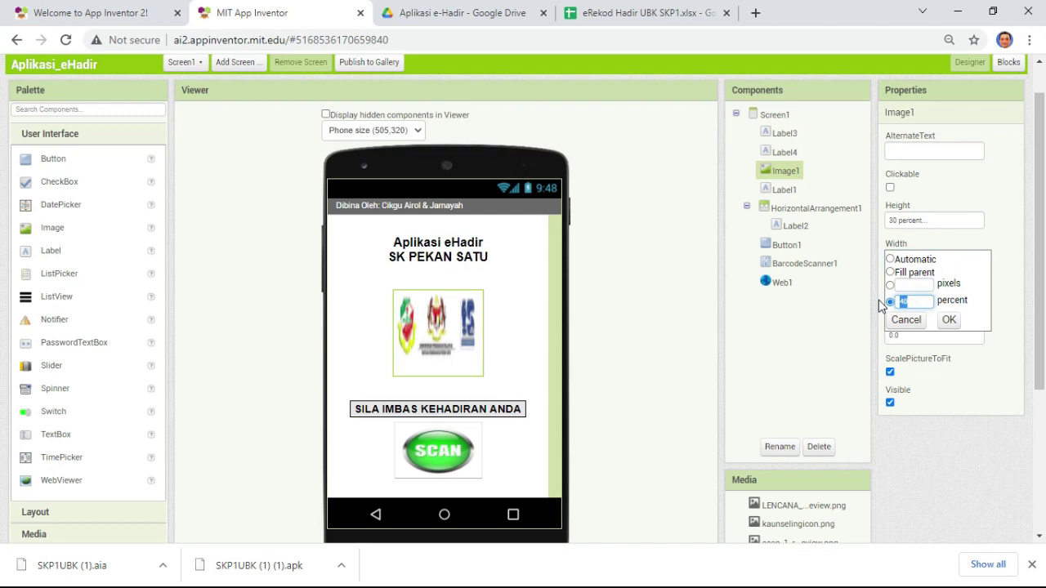
pyautogui.write('60')
pyautogui.click(947, 319)
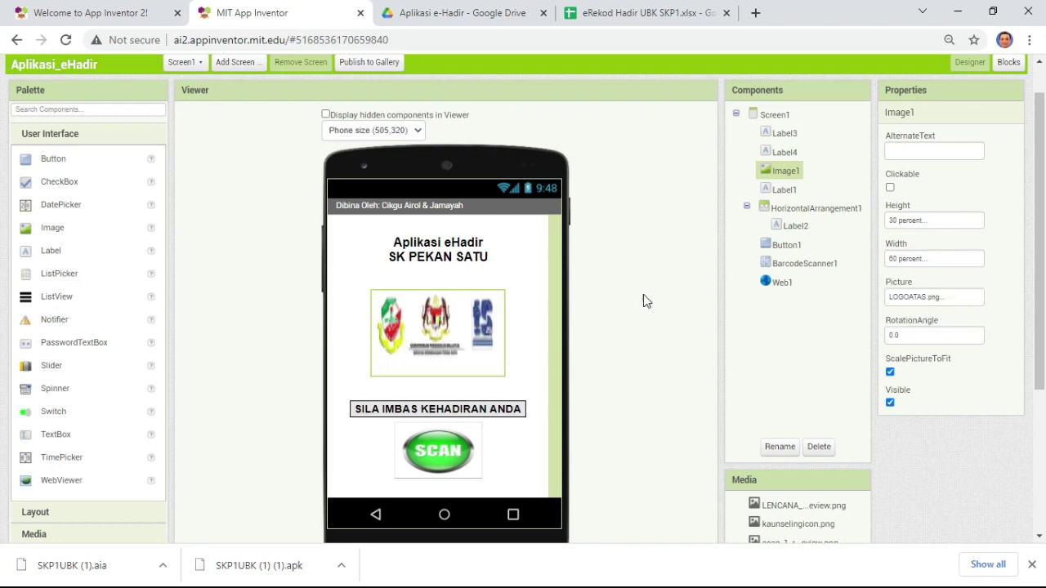
pyautogui.click(527, 281)
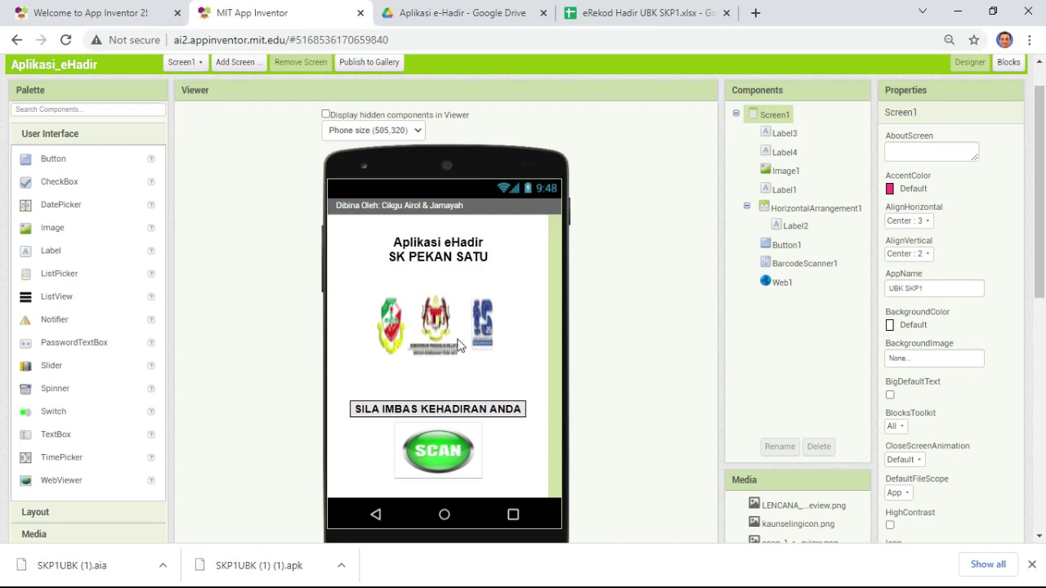
# - Turn off ScalePictureToFit for the logo image Image1
pyautogui.click(449, 314)
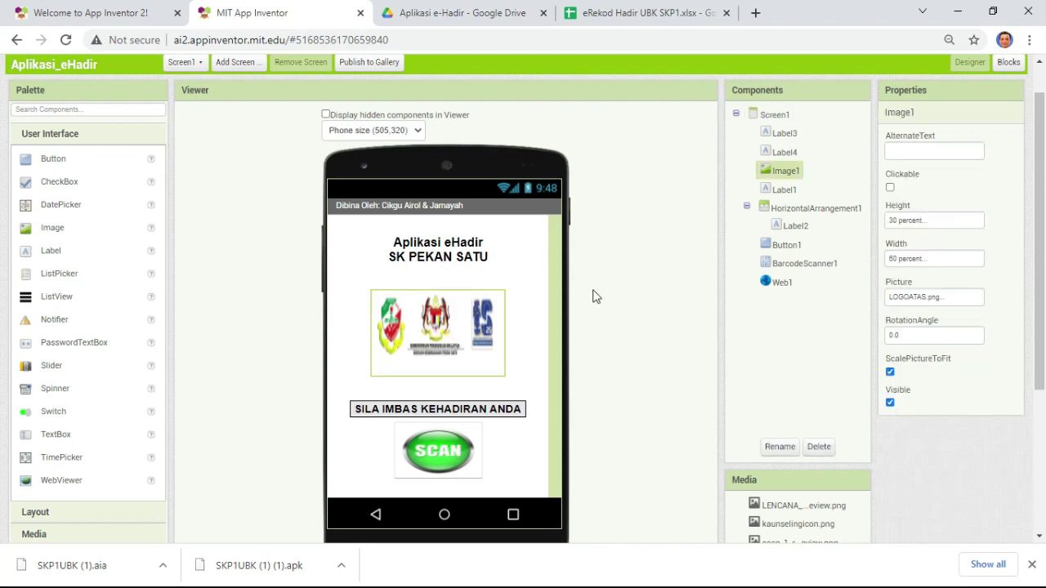
pyautogui.click(890, 372)
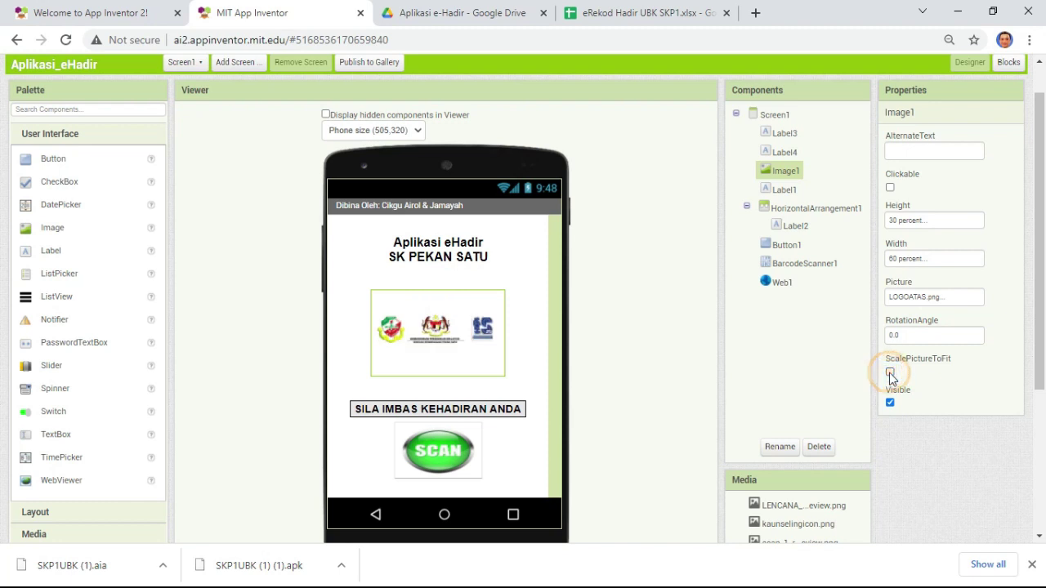
pyautogui.click(535, 360)
# - Set the height of the logo image Image1 to 50 percent
pyautogui.click(454, 348)
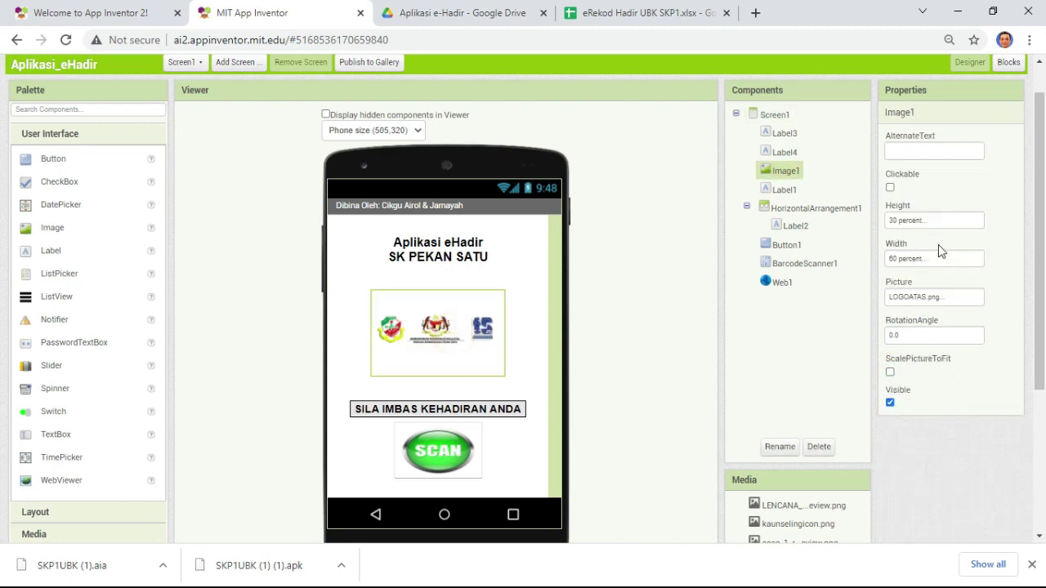
pyautogui.click(907, 227)
pyautogui.doubleClick(900, 262)
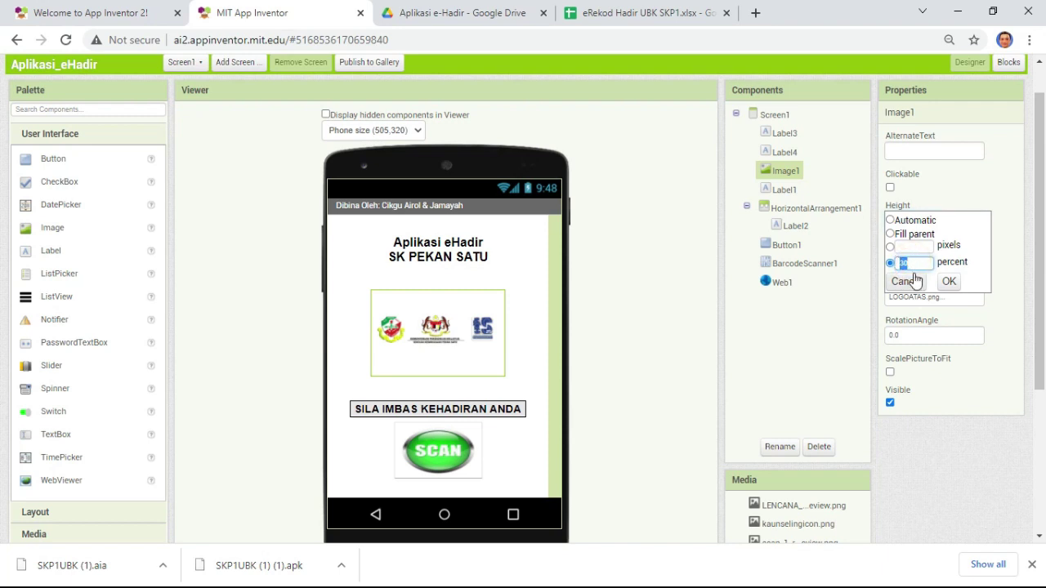
pyautogui.write('50')
pyautogui.click(948, 281)
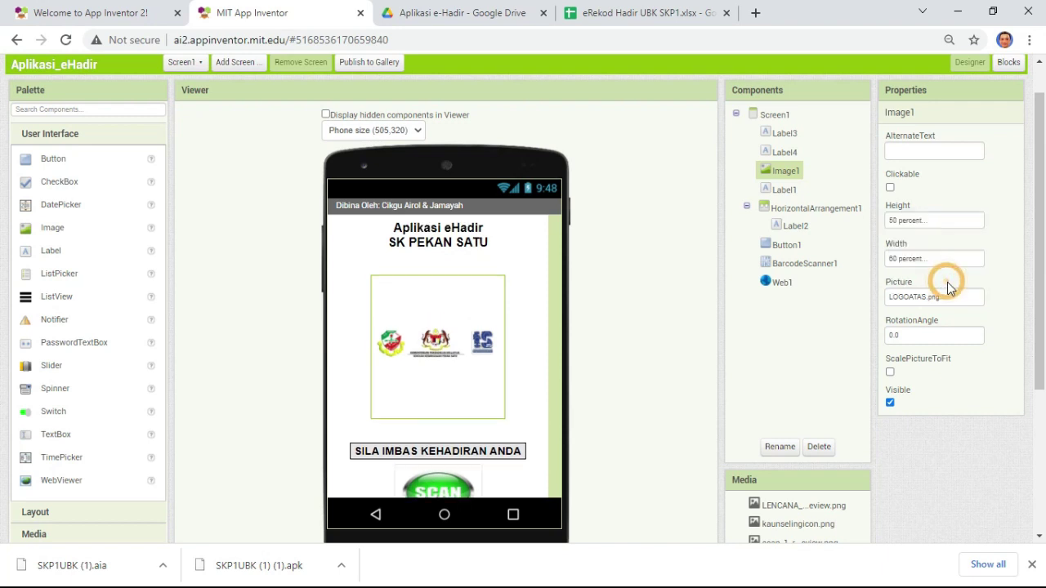
# - Set the height of the logo image Image1 to 40 percent
pyautogui.click(907, 221)
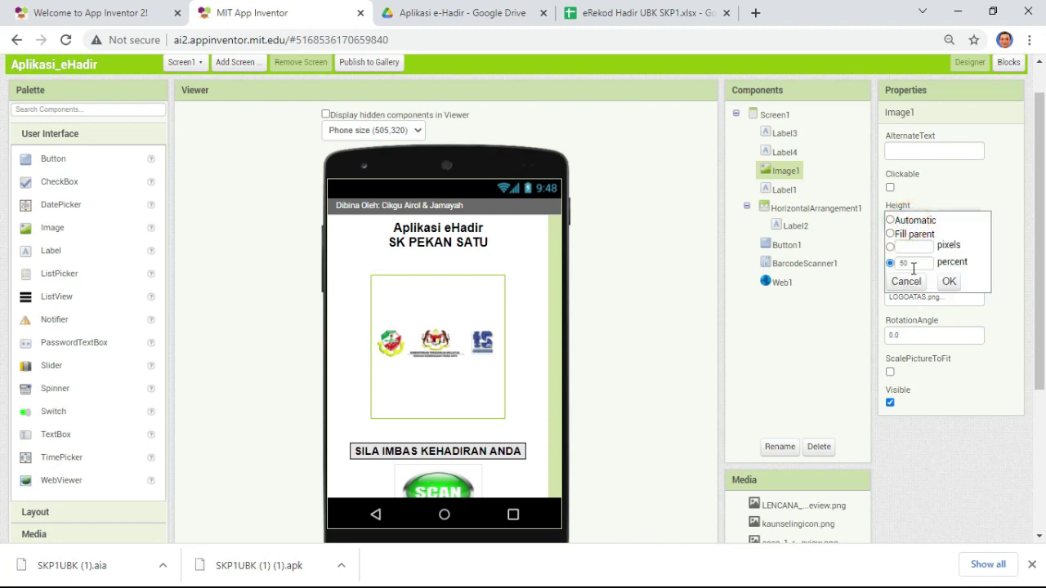
pyautogui.doubleClick(902, 262)
pyautogui.write('4')
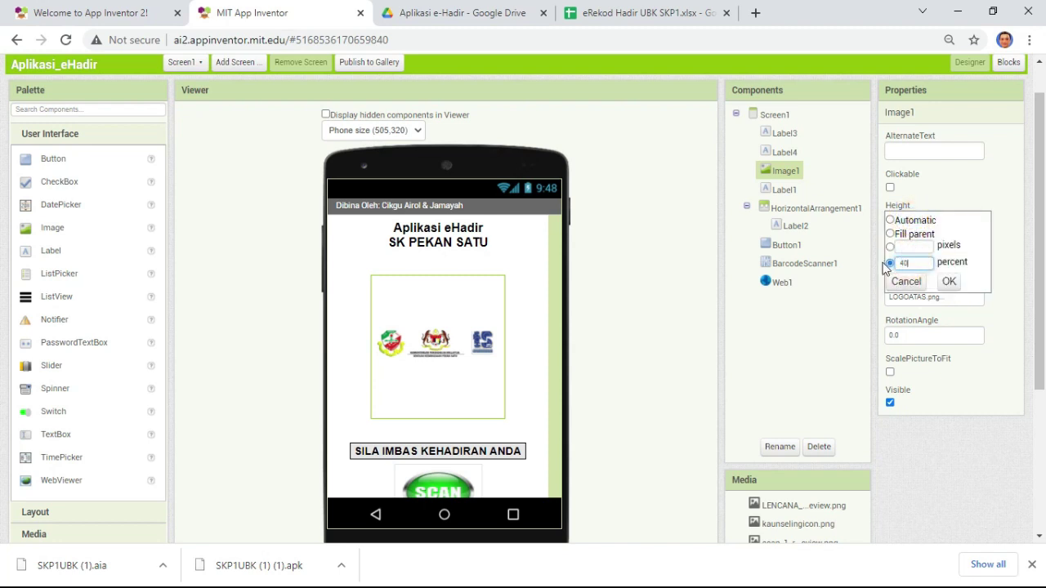
pyautogui.click(948, 281)
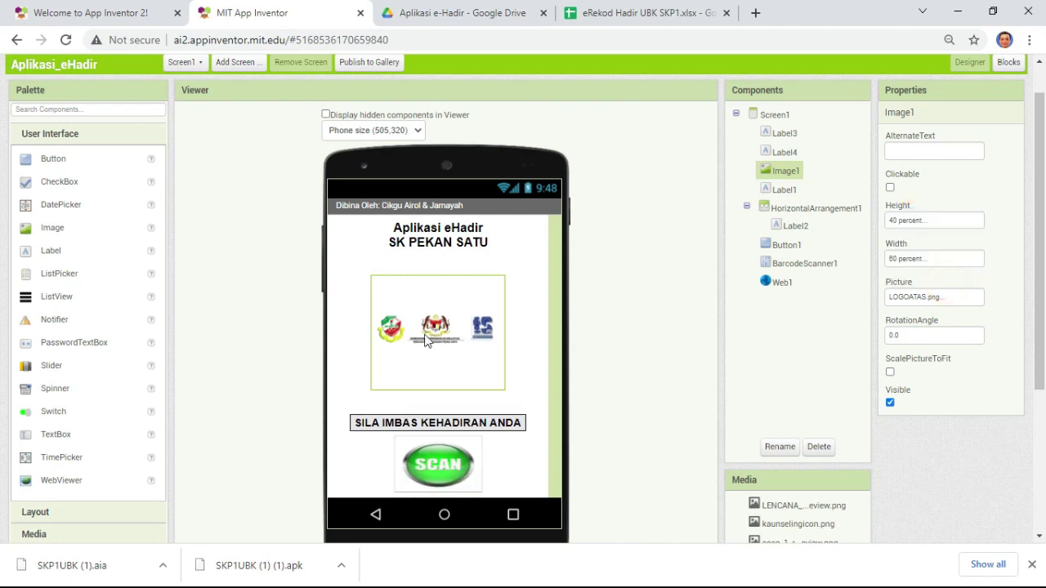
# - Reduce the logo image Image1's height to 30 percent and check its frame against the blank screen area
pyautogui.click(908, 222)
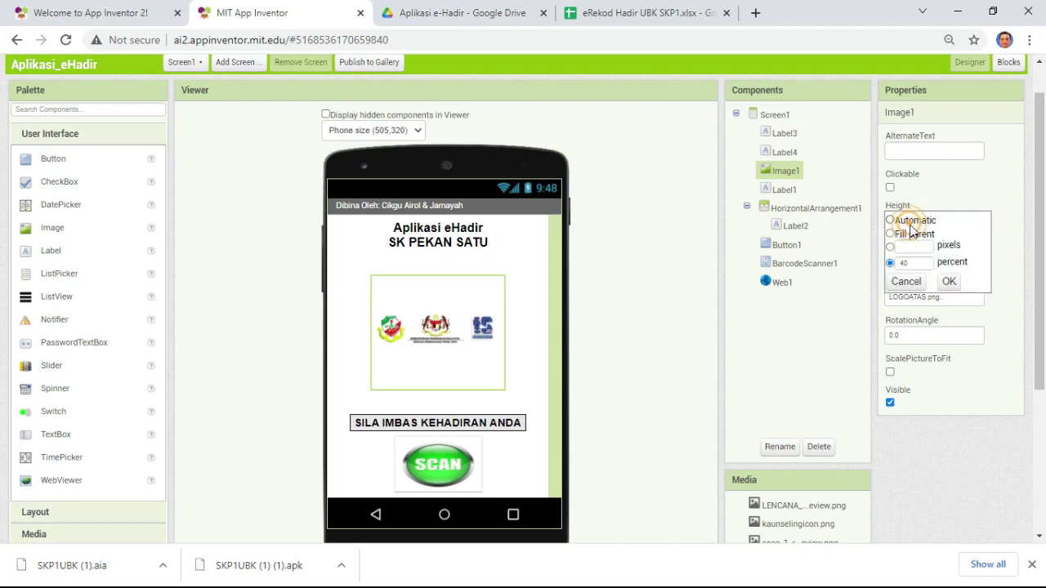
pyautogui.doubleClick(913, 262)
pyautogui.write('3')
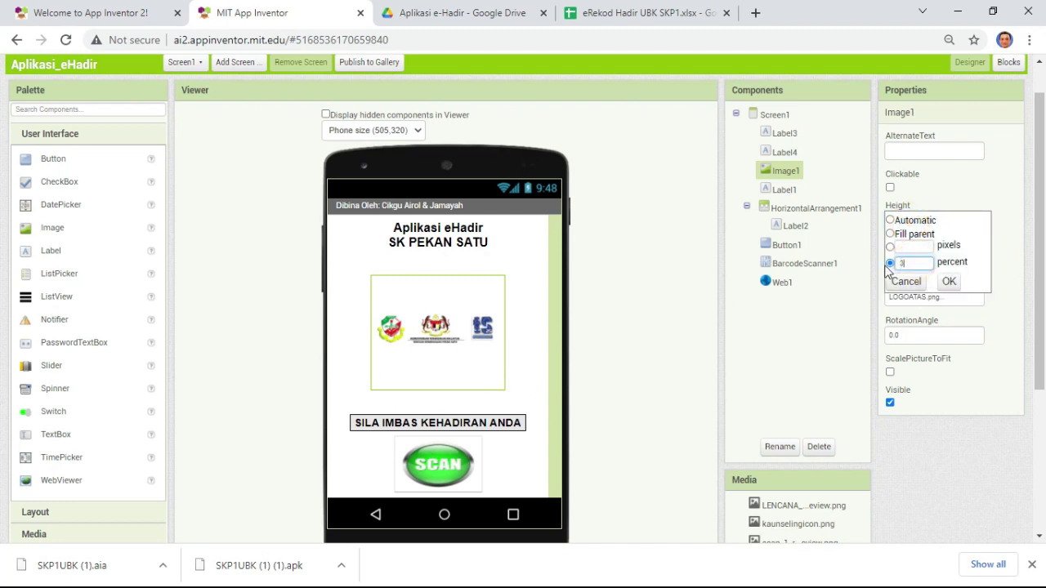
pyautogui.write('0')
pyautogui.click(948, 281)
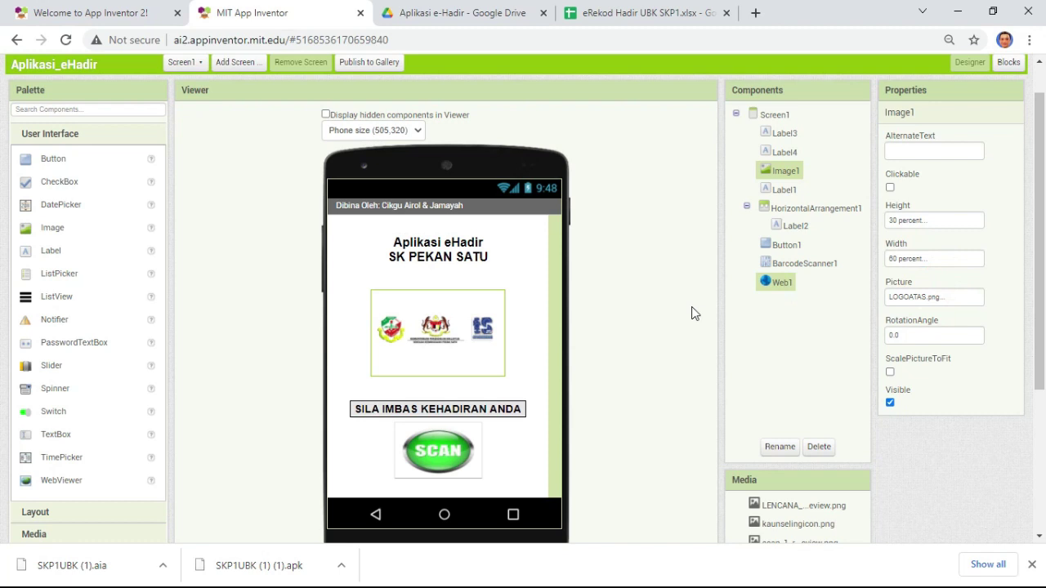
pyautogui.click(516, 362)
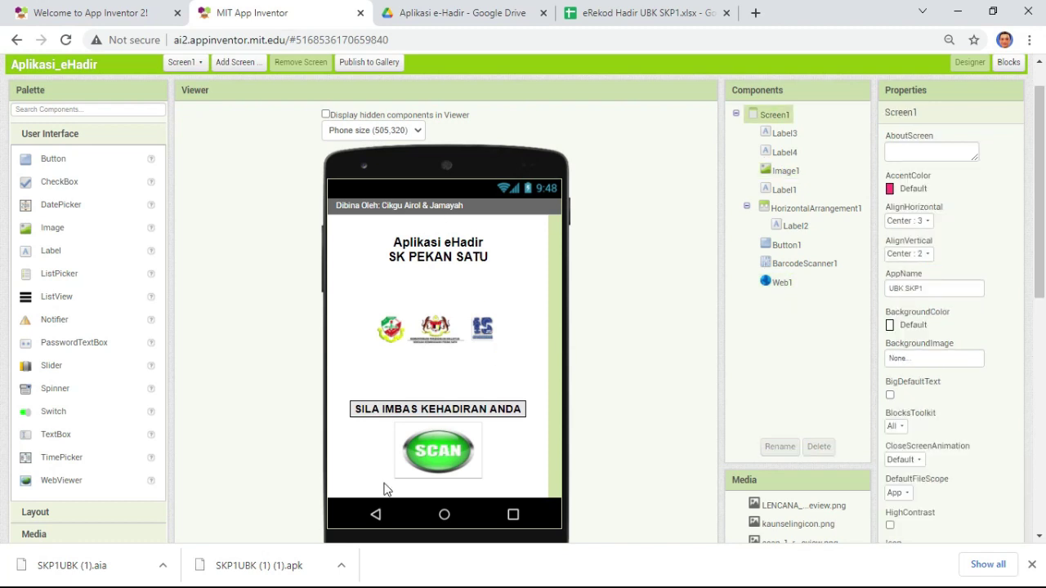
pyautogui.click(451, 373)
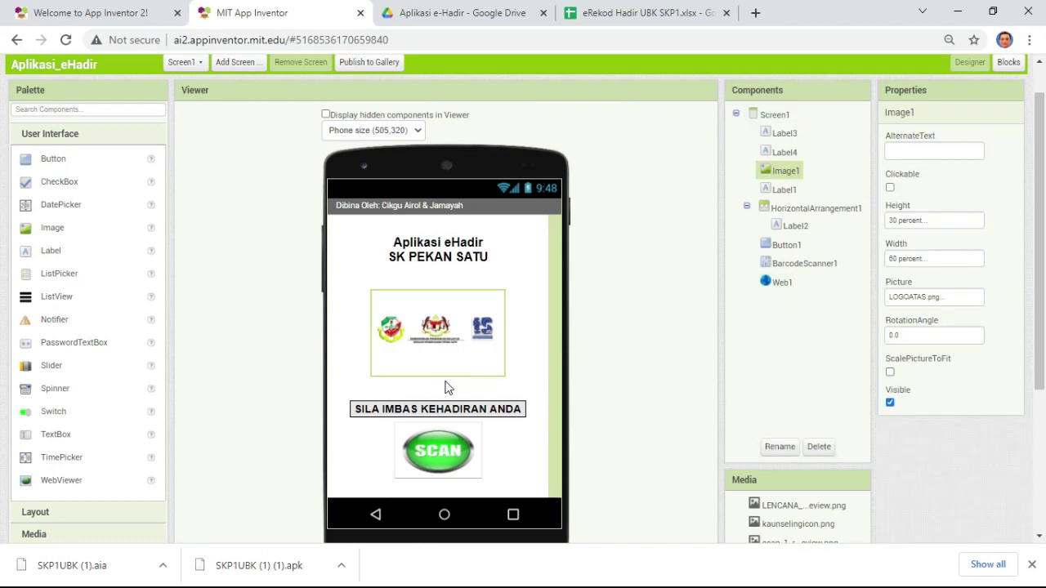
# - Set the height of the empty spacer label Label1 below the logo to 3 percent
pyautogui.click(786, 190)
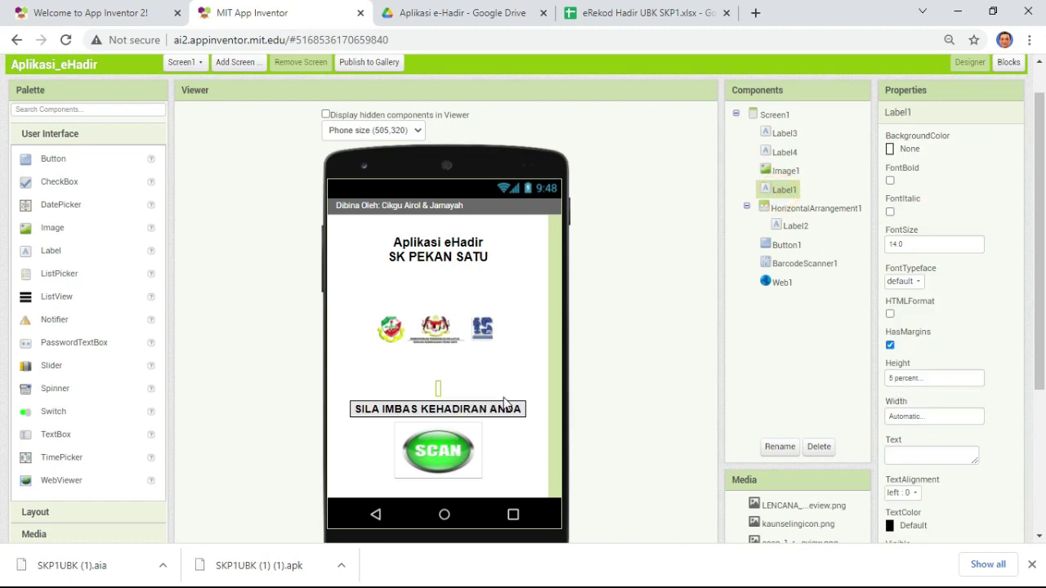
pyautogui.click(911, 378)
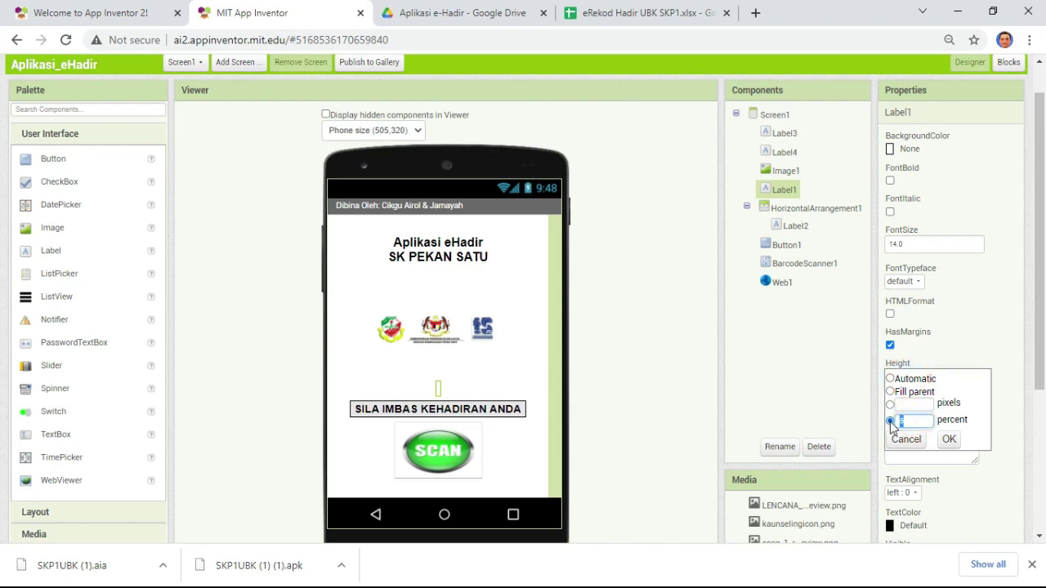
pyautogui.click(948, 438)
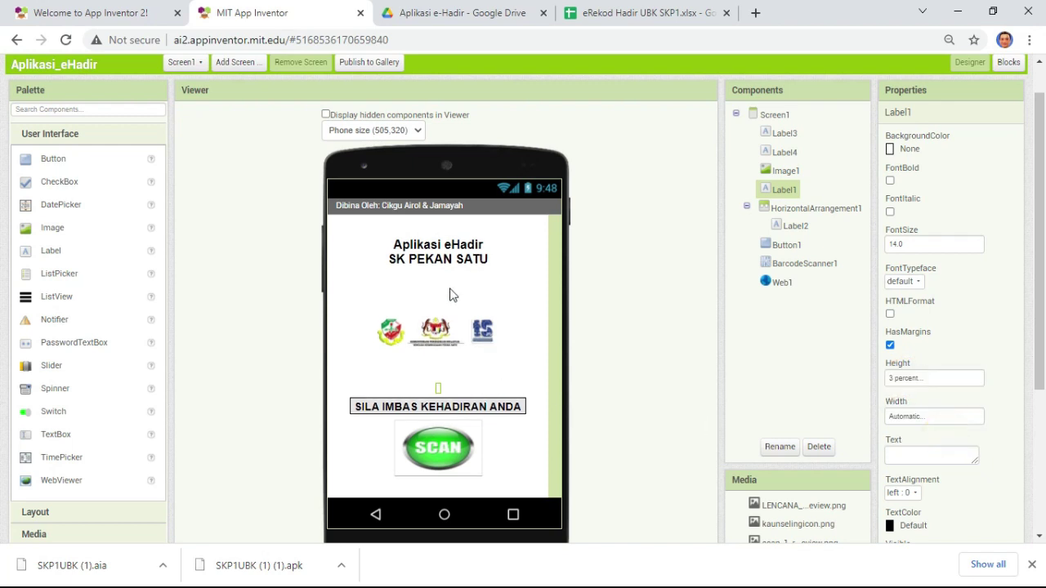
pyautogui.click(466, 458)
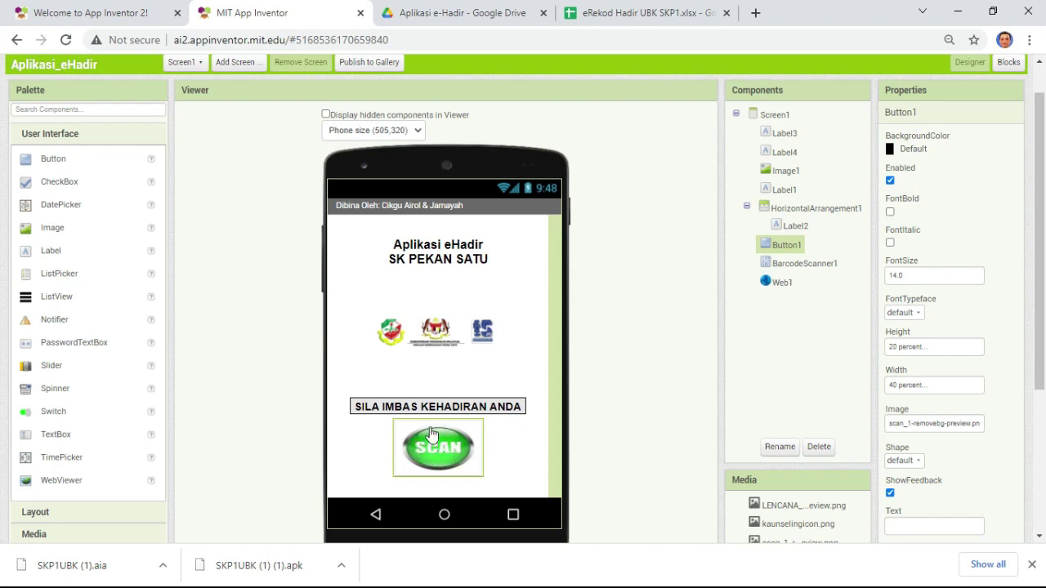
pyautogui.click(501, 269)
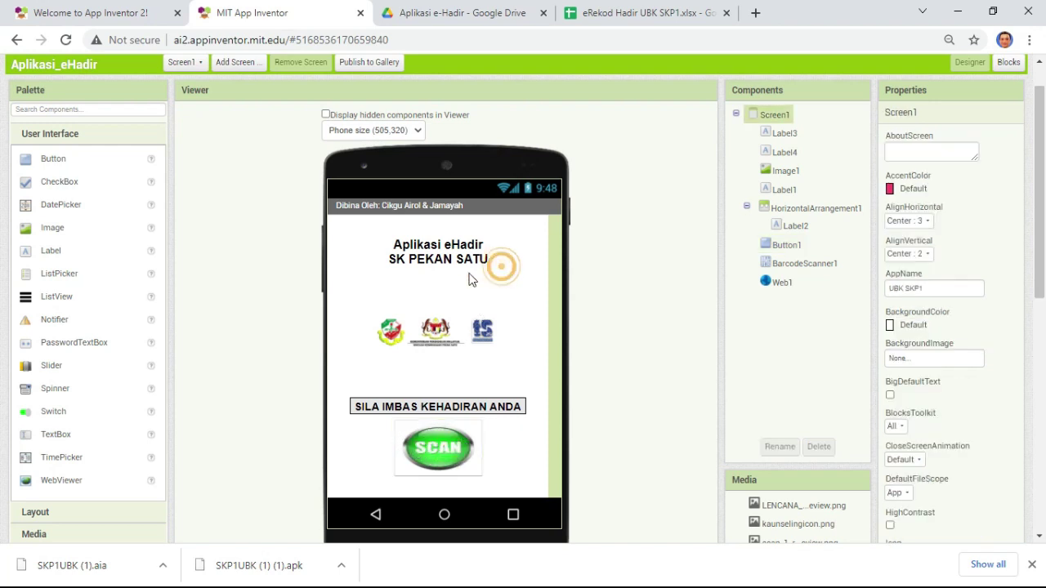
pyautogui.click(468, 466)
# - Replace the title text of Screen1 with "SK Pekan Satu"
pyautogui.click(420, 206)
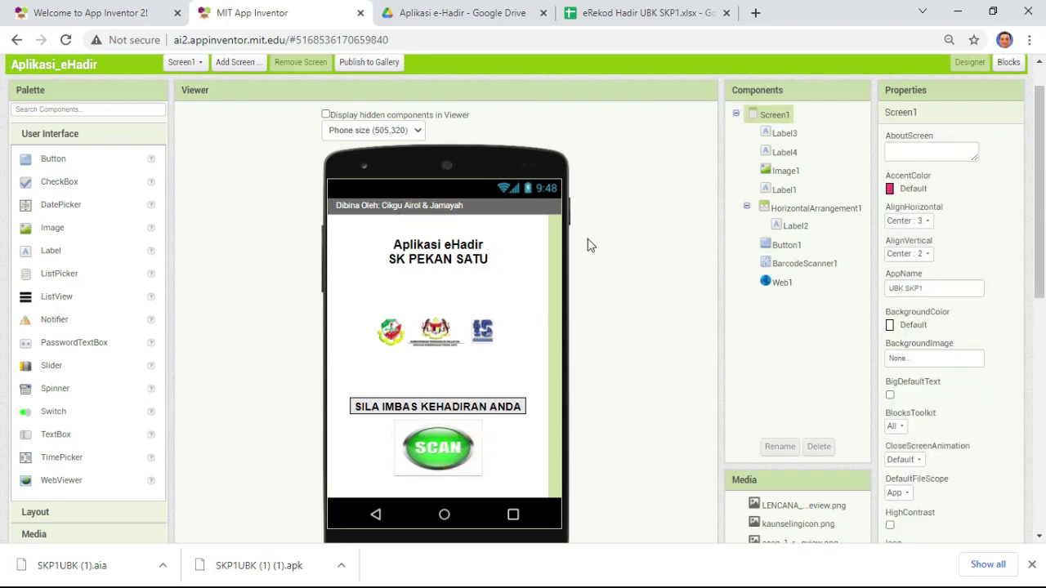
pyautogui.scroll(-3, 959, 348)
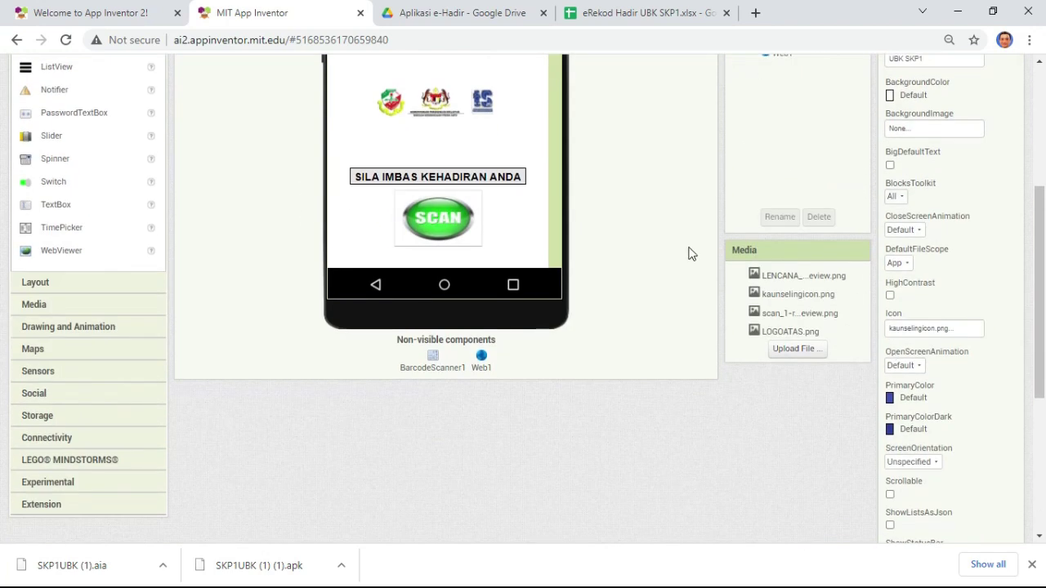
pyautogui.scroll(3, 689, 253)
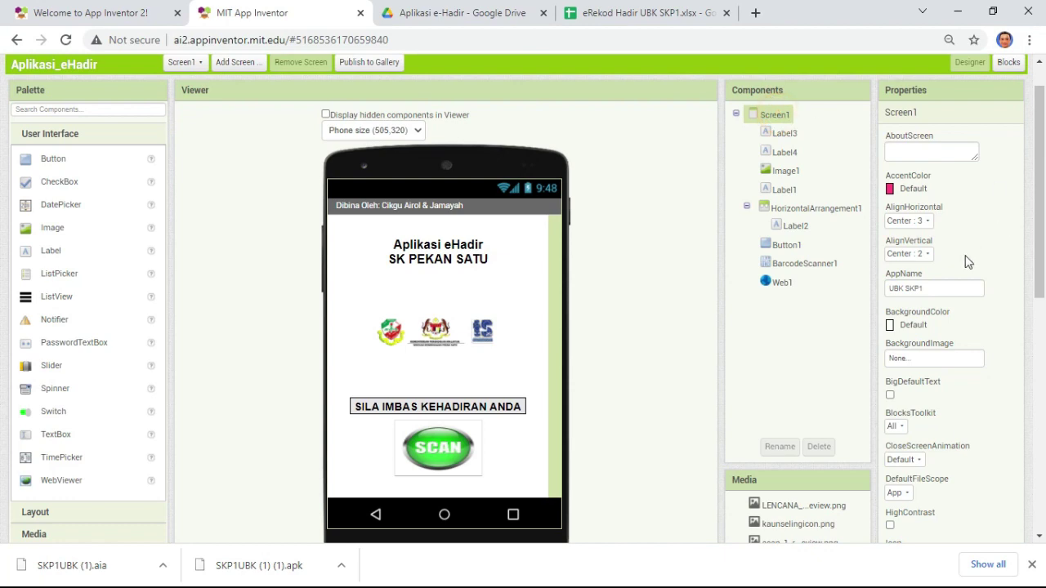
pyautogui.scroll(-3, 955, 343)
pyautogui.scroll(-4, 950, 372)
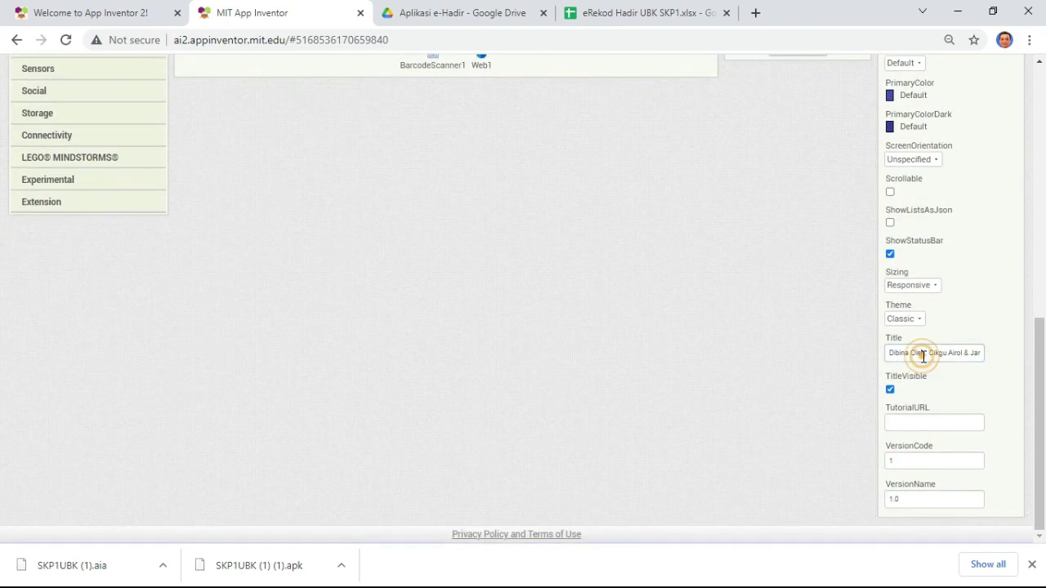
pyautogui.click(890, 352)
pyautogui.moveTo(889, 352); pyautogui.dragTo(1043, 361)
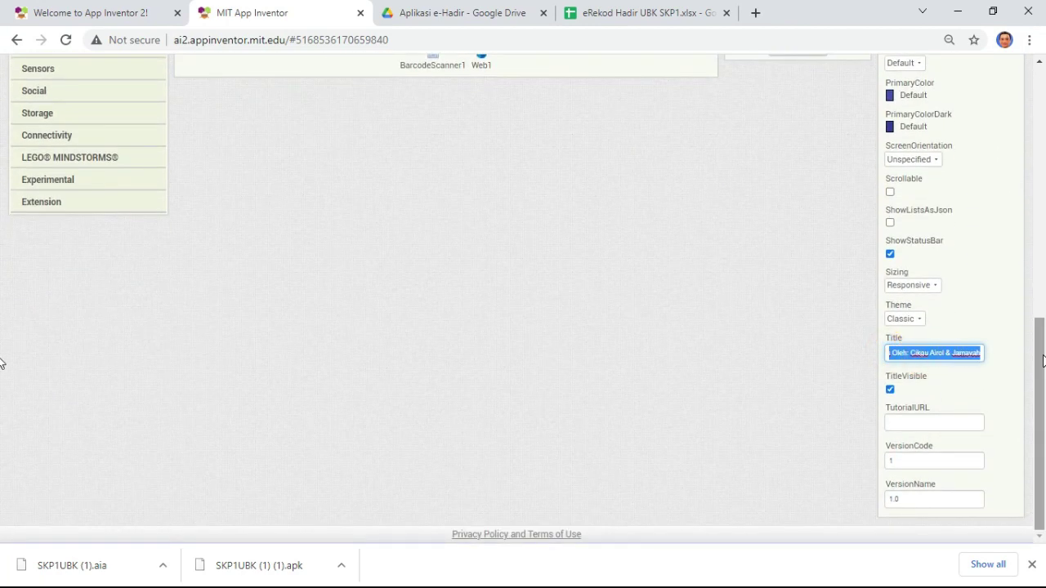
pyautogui.press('Delete')
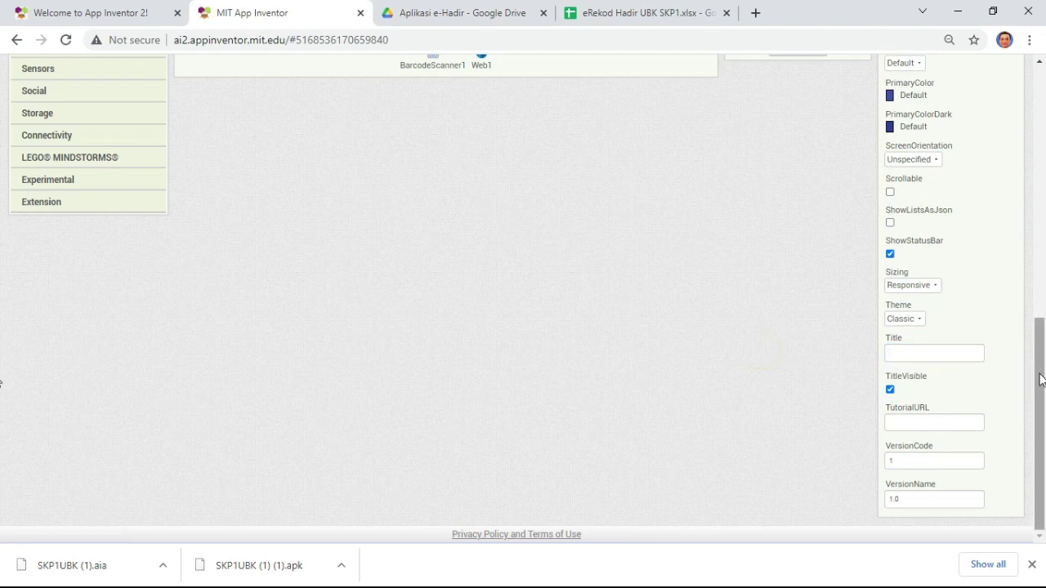
pyautogui.moveTo(1039, 376); pyautogui.dragTo(1041, 114)
pyautogui.scroll(-7, 817, 343)
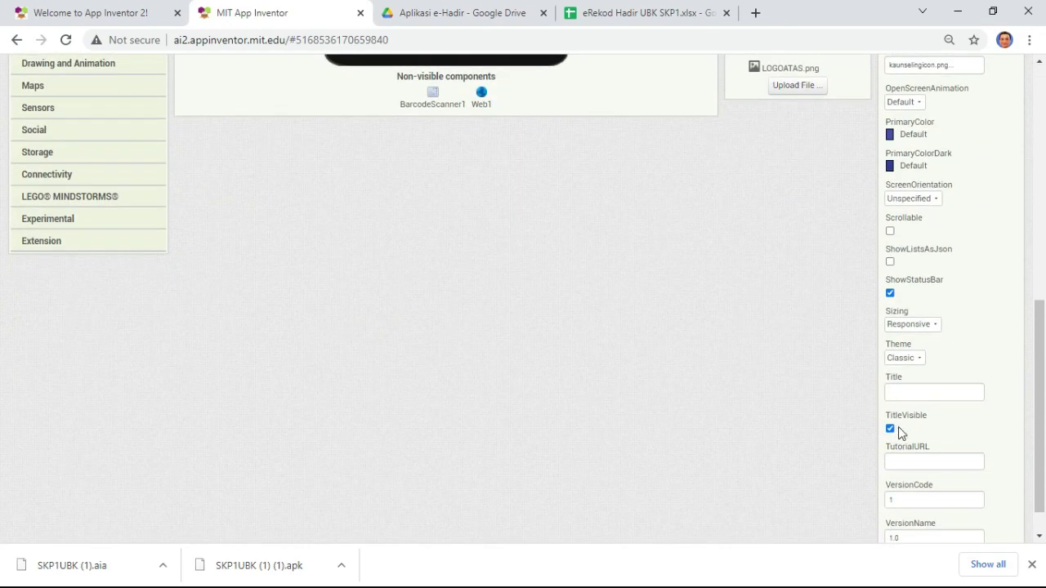
pyautogui.click(897, 393)
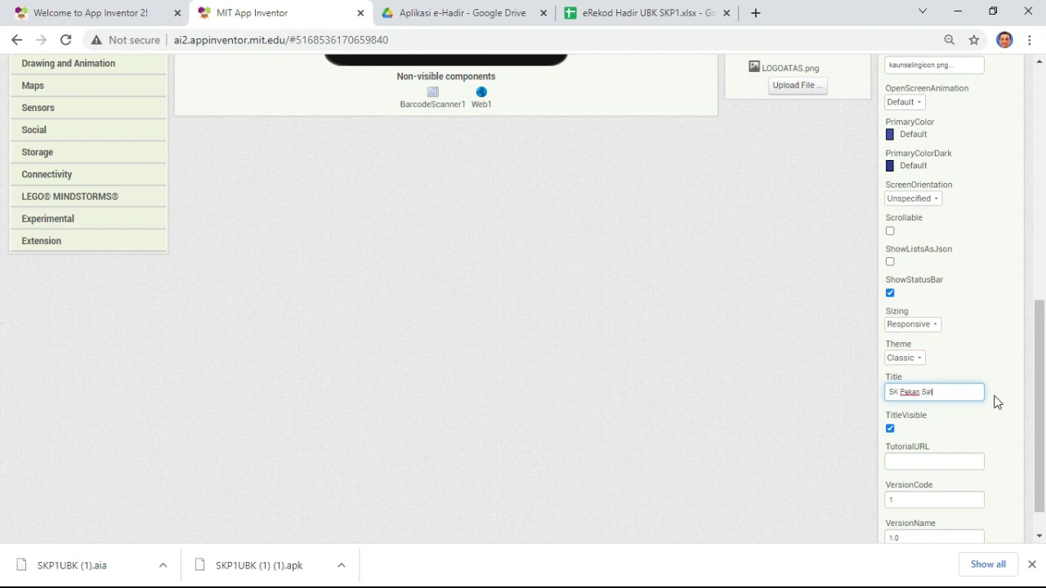
pyautogui.click(774, 384)
pyautogui.scroll(8, 705, 332)
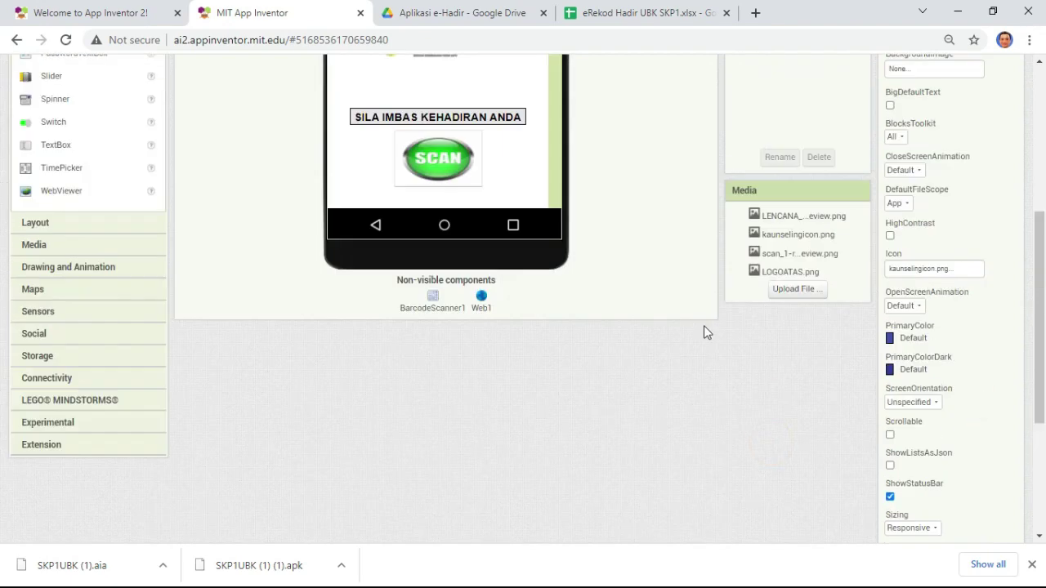
# - Turn off TitleVisible for Screen1 to hide the title bar in the phone preview
pyautogui.scroll(-7, 696, 373)
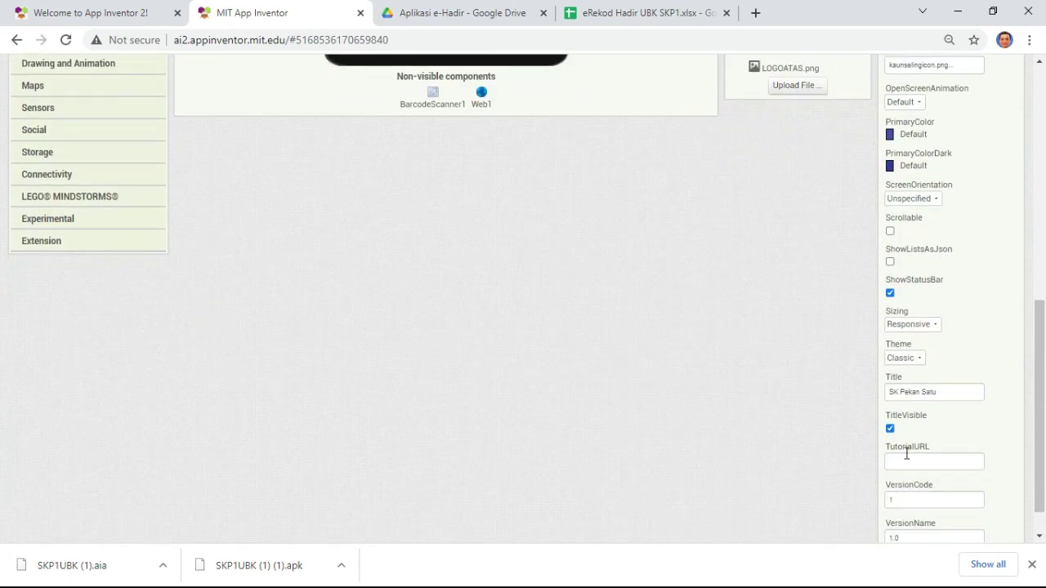
pyautogui.click(890, 428)
pyautogui.scroll(7, 788, 441)
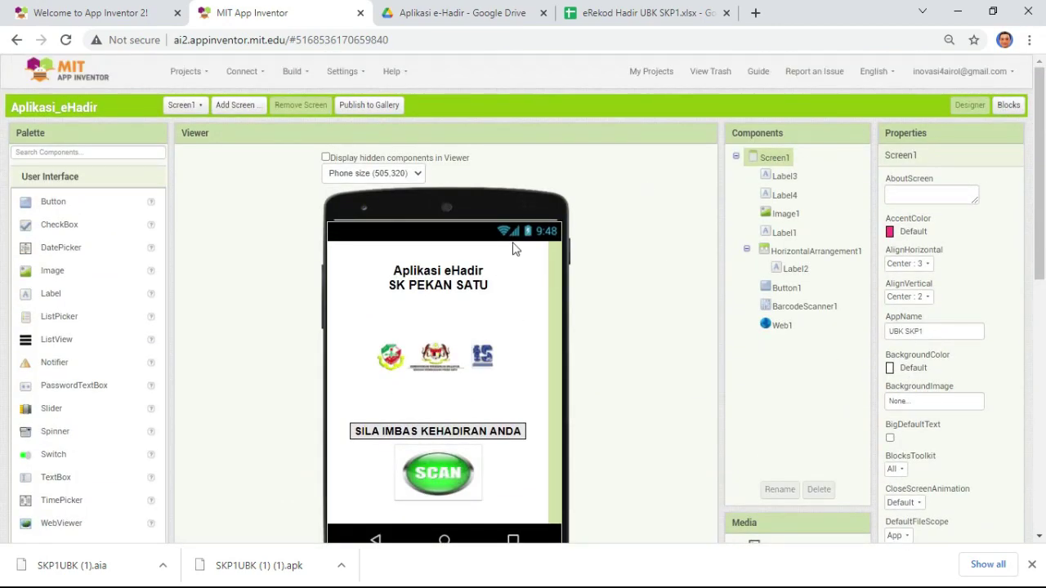
# - In the blocks editor, move the Button1.Click block toward the upper left and place the BarcodeScanner1.AfterScan block beneath it
pyautogui.click(1008, 105)
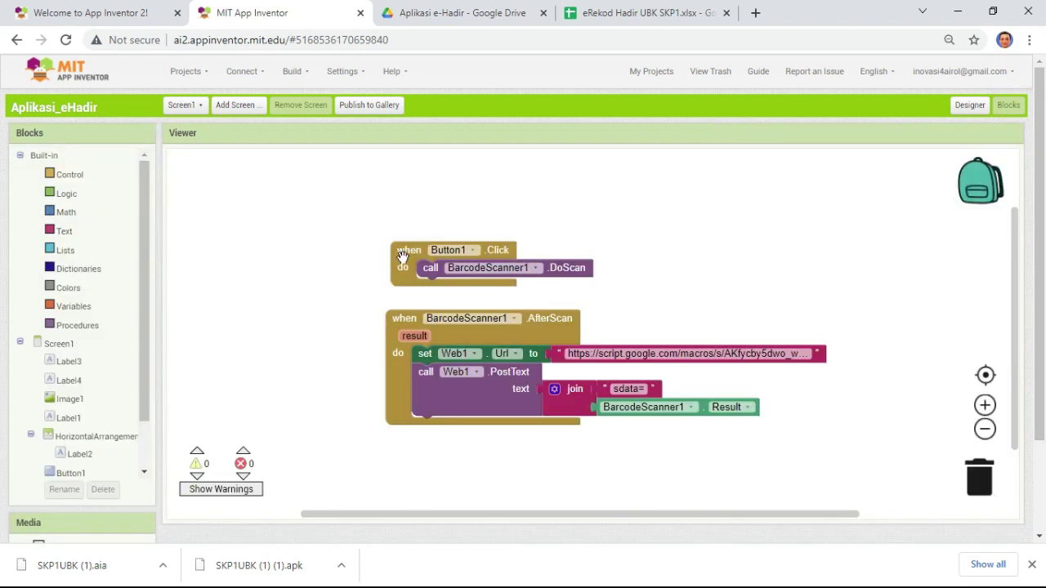
pyautogui.moveTo(401, 252); pyautogui.dragTo(366, 211)
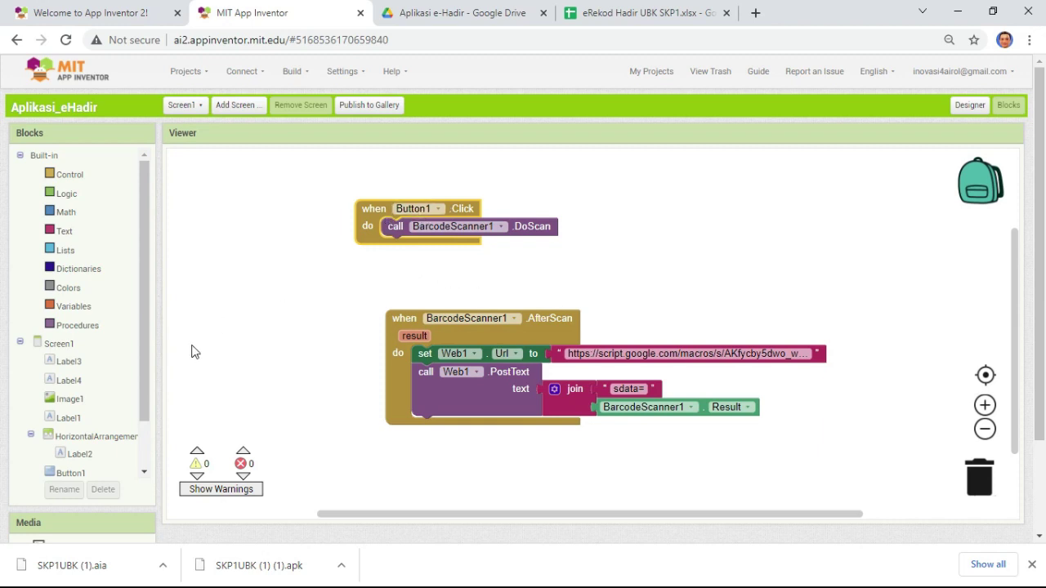
pyautogui.moveTo(367, 229)
pyautogui.moveTo(365, 209); pyautogui.dragTo(327, 217)
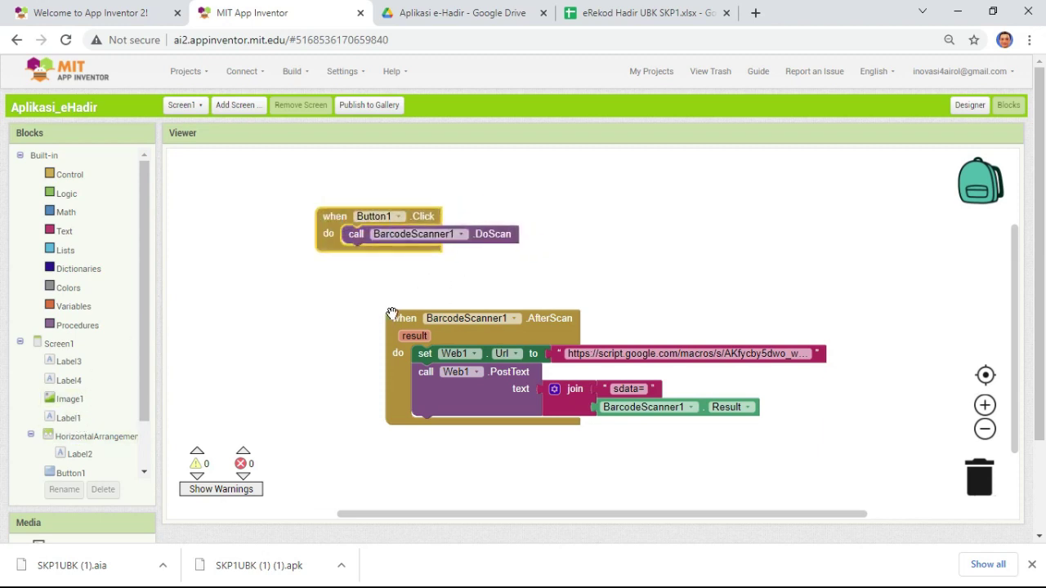
pyautogui.moveTo(393, 315); pyautogui.dragTo(297, 268)
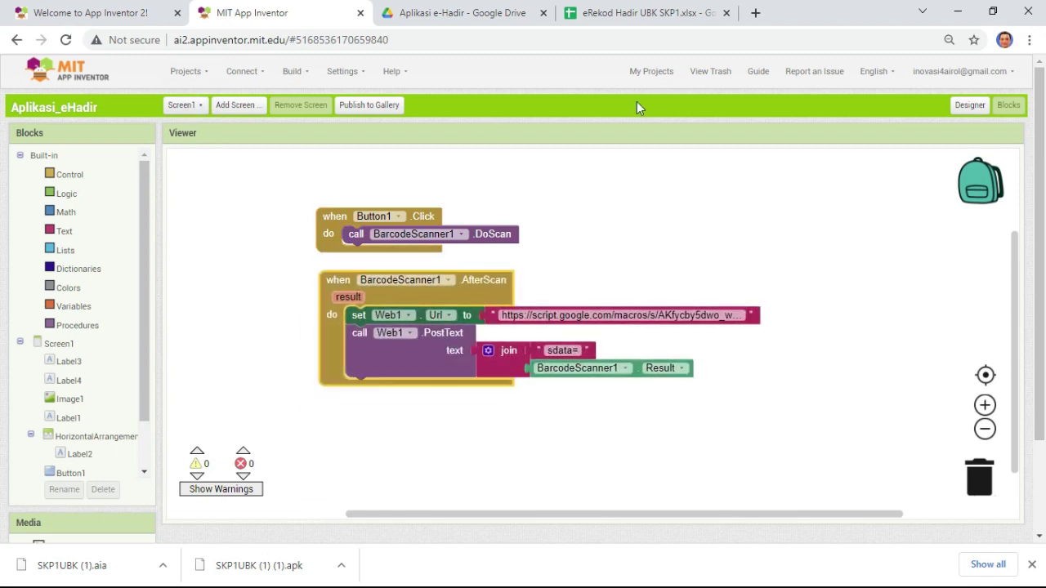
# - Return to the designer and view the image files available for the scan button Button1
pyautogui.click(970, 107)
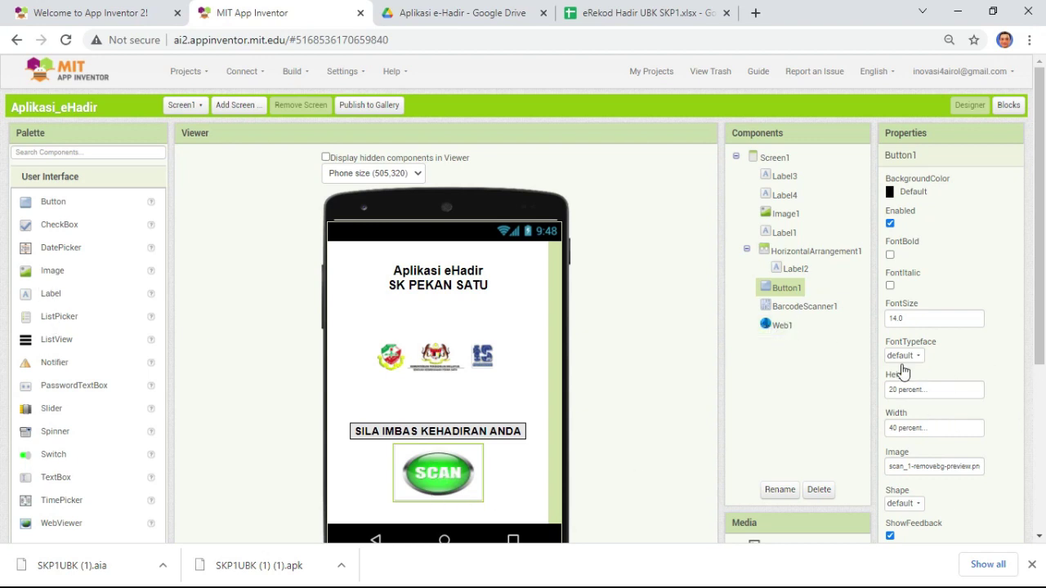
pyautogui.scroll(-1, 944, 487)
pyautogui.click(927, 391)
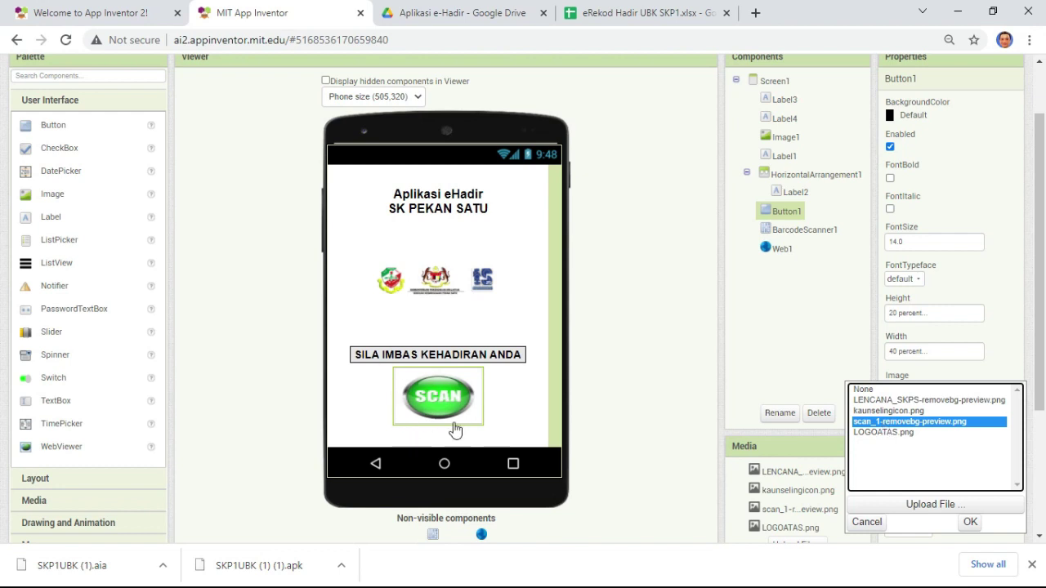
pyautogui.click(543, 364)
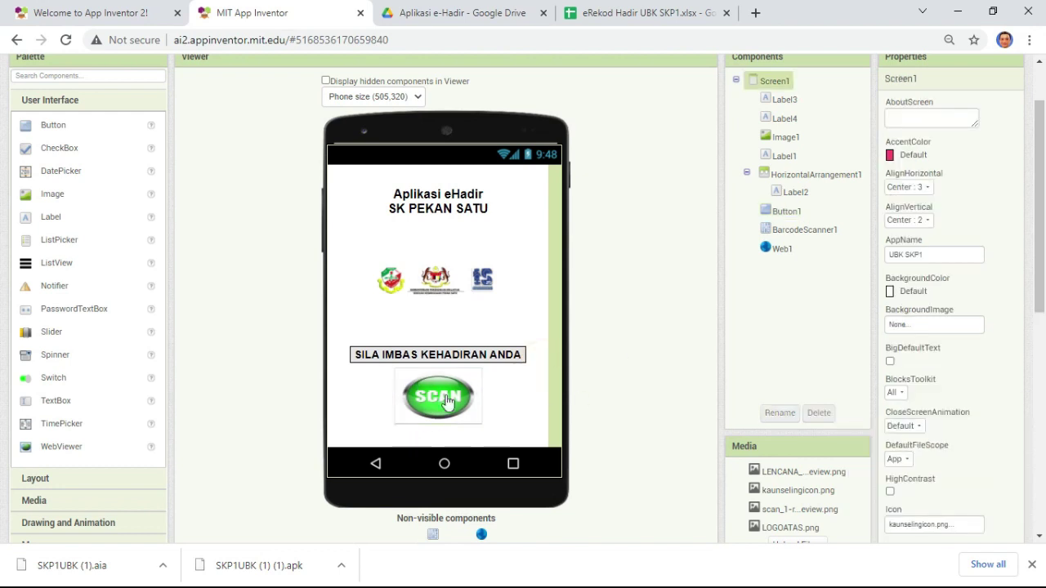
pyautogui.scroll(2, 676, 245)
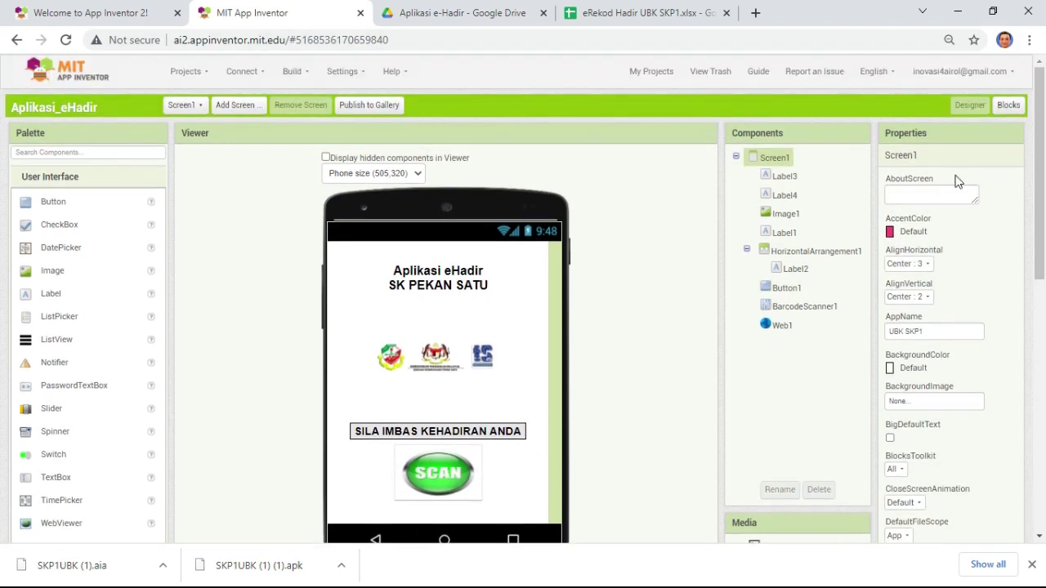
# - Back in the blocks editor, move the AfterScan block closer under Button1.Click and open the Web1 Url text for editing
pyautogui.click(1008, 104)
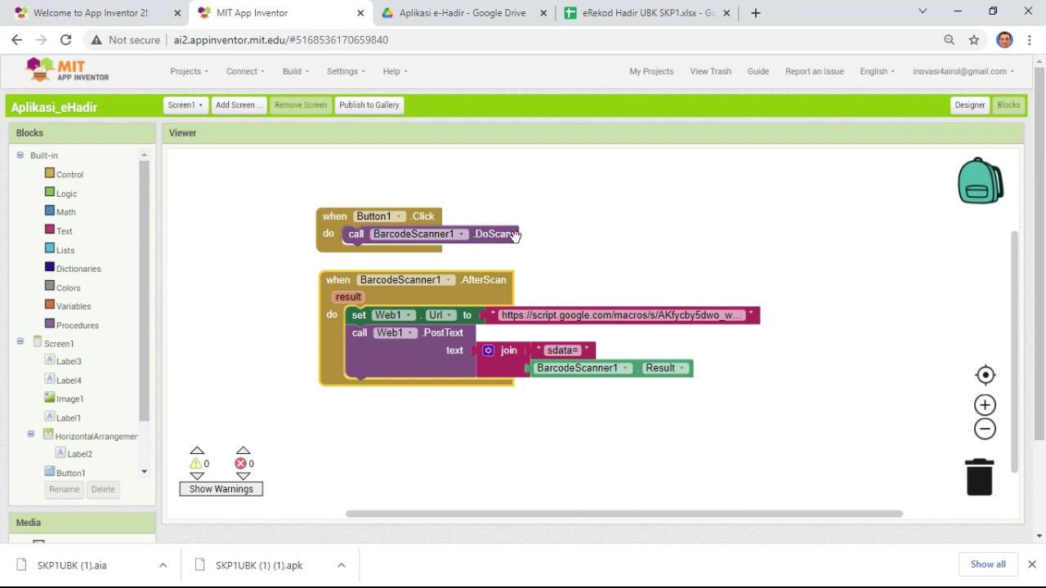
pyautogui.moveTo(487, 297); pyautogui.dragTo(482, 284)
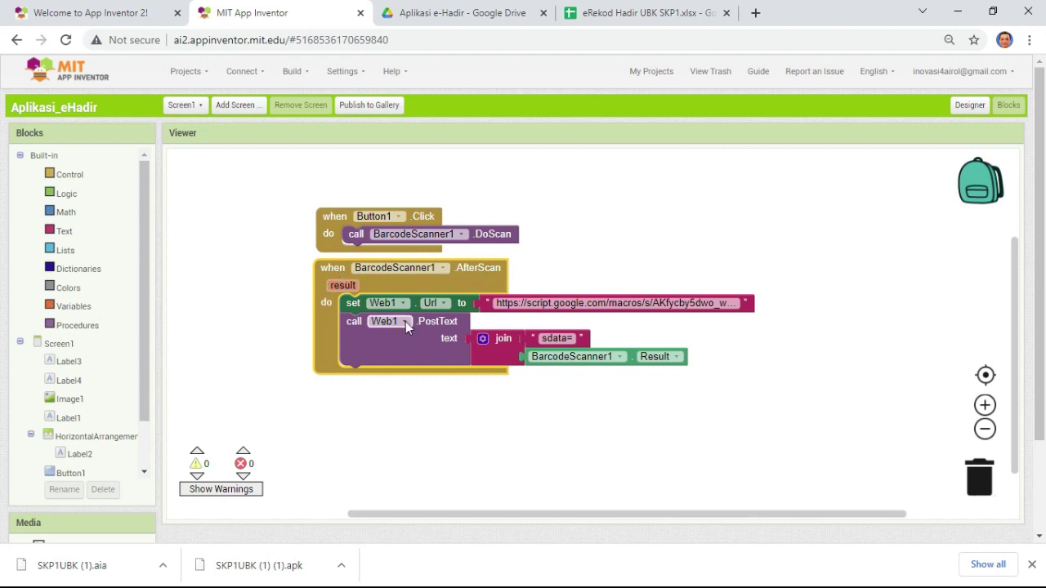
pyautogui.click(566, 302)
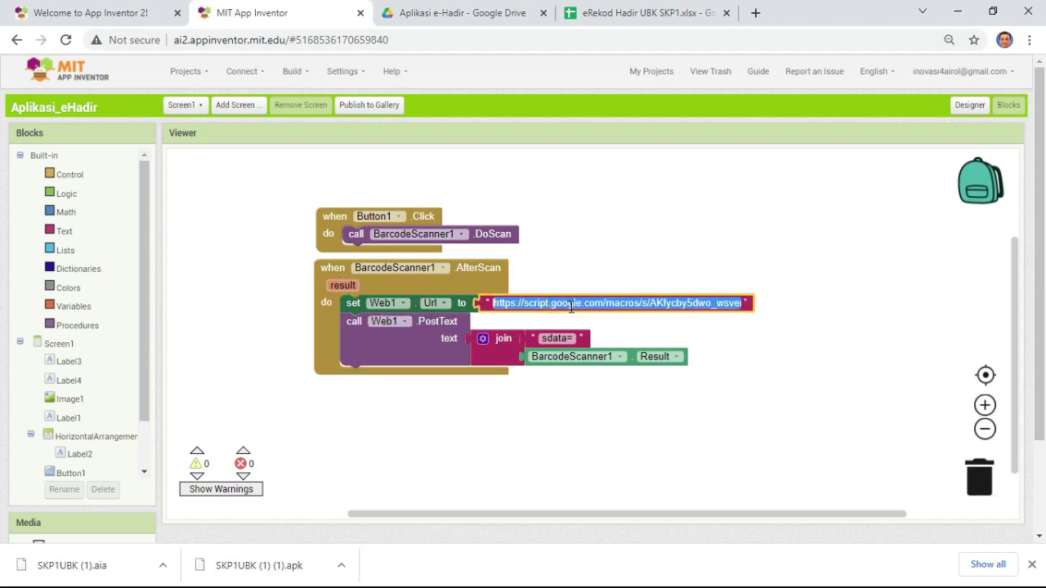
pyautogui.click(630, 332)
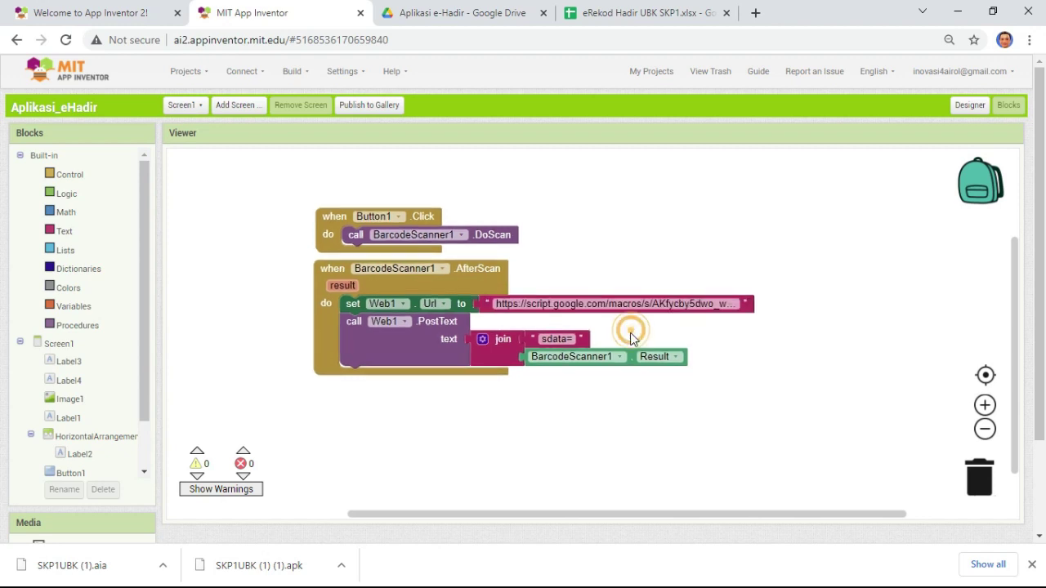
pyautogui.click(584, 303)
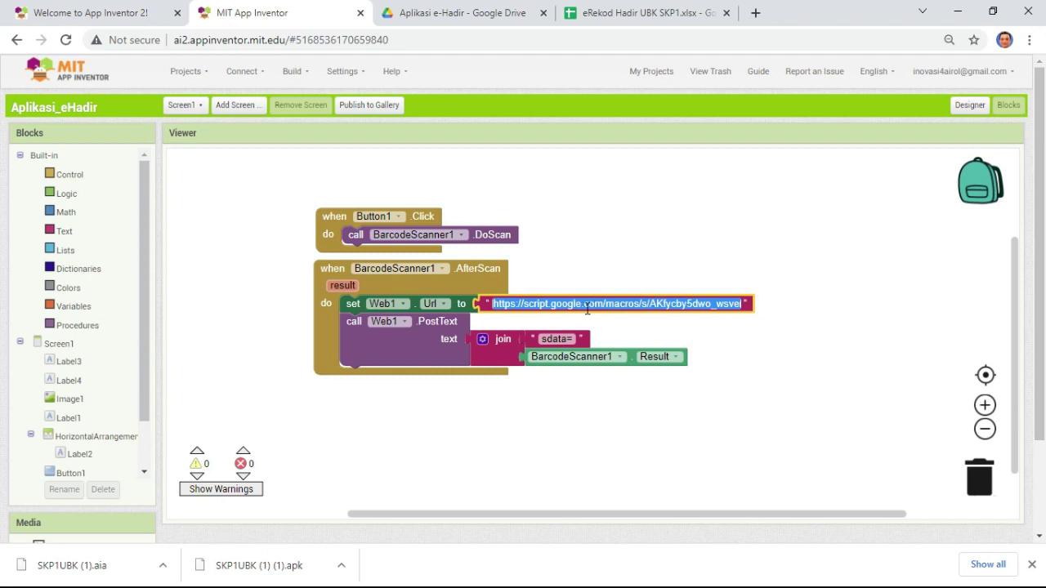